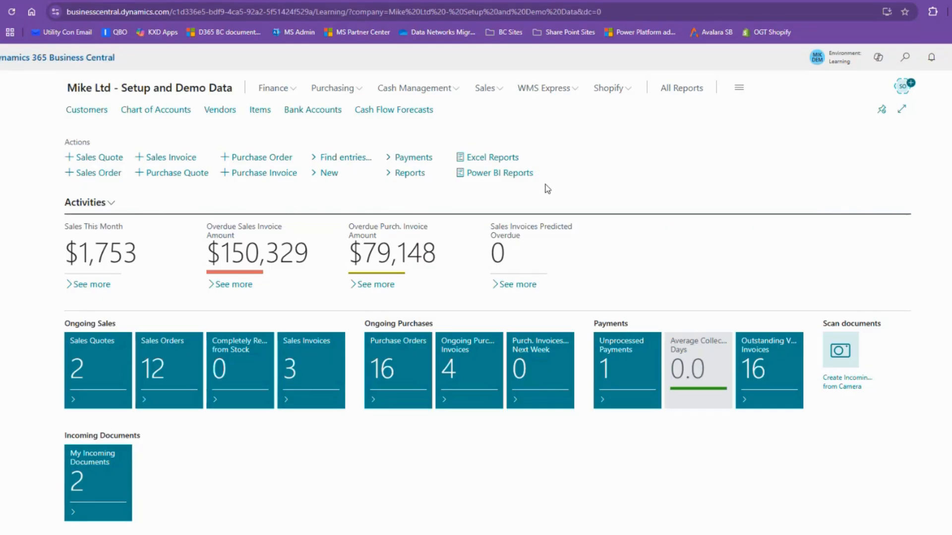
Step: Create a new fixed asset from the Fixed Assets list with an automatic number and the description "10 Chairs"
click(287, 94)
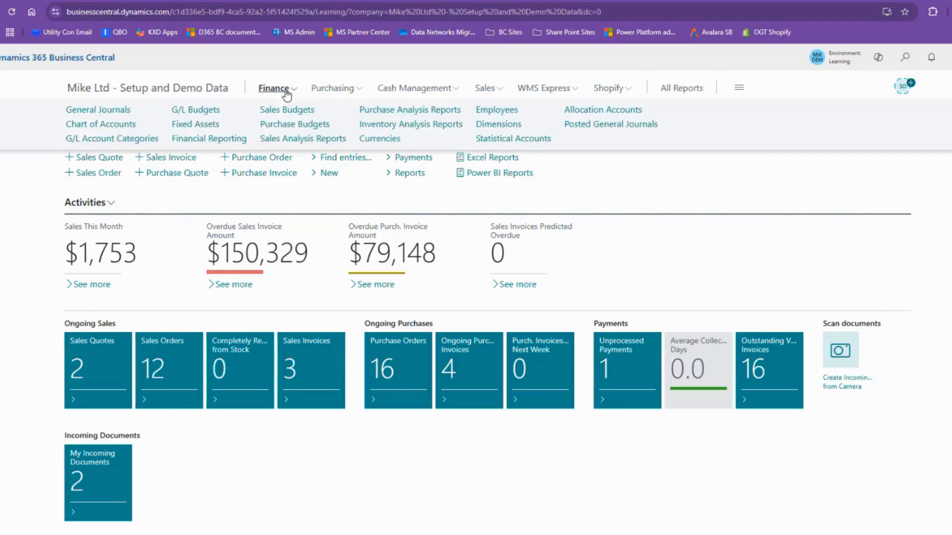
click(206, 125)
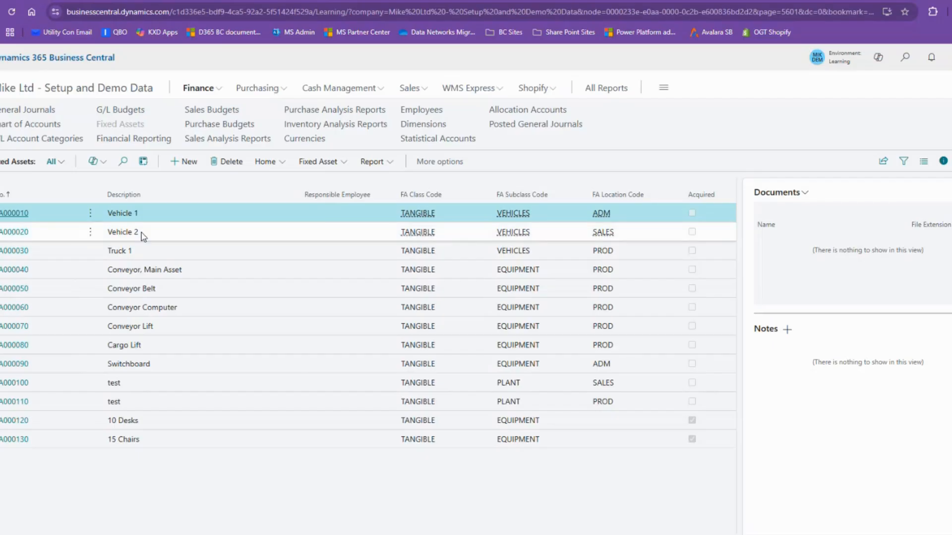
click(187, 163)
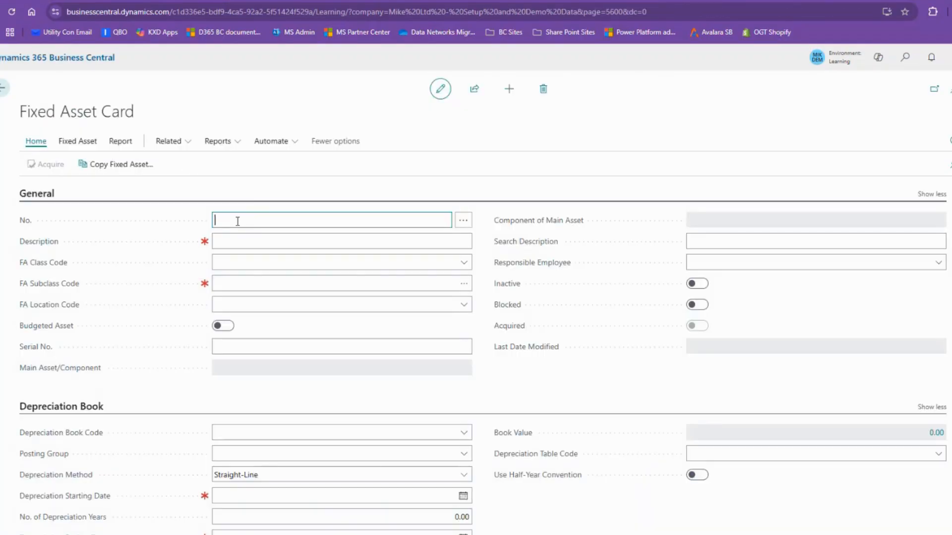
key(Tab)
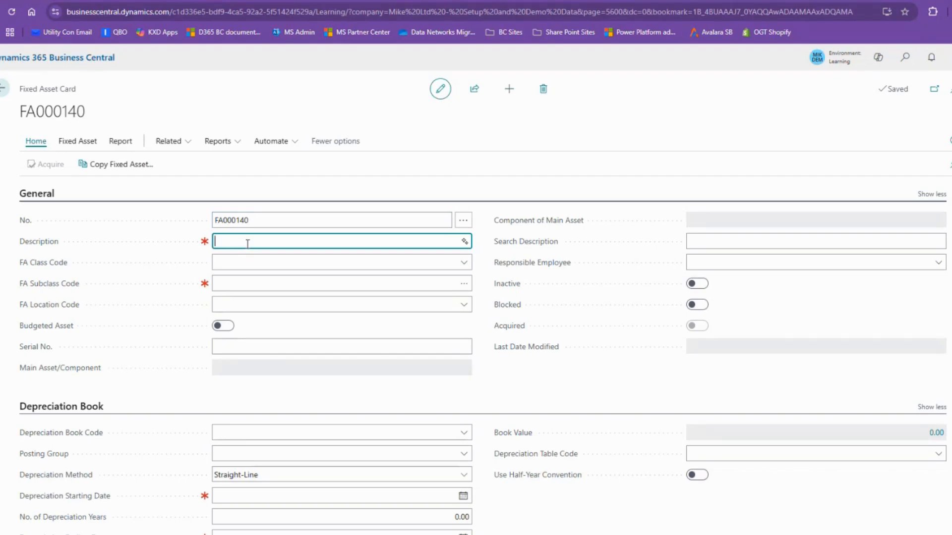
text(10 Chairs)
key(Tab)
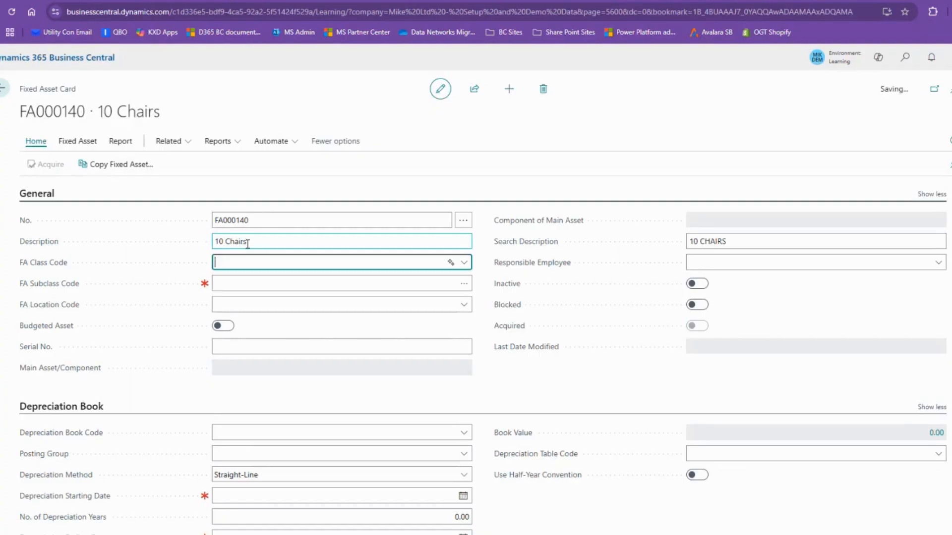
Step: Set the asset's FA class code to TANGIBLE and its FA subclass code to EQUIPMENT
click(466, 263)
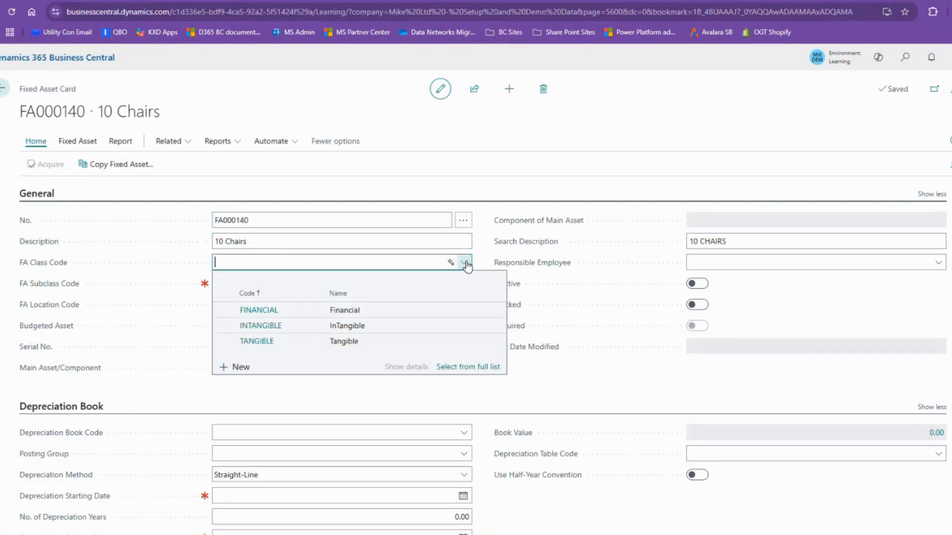
click(254, 341)
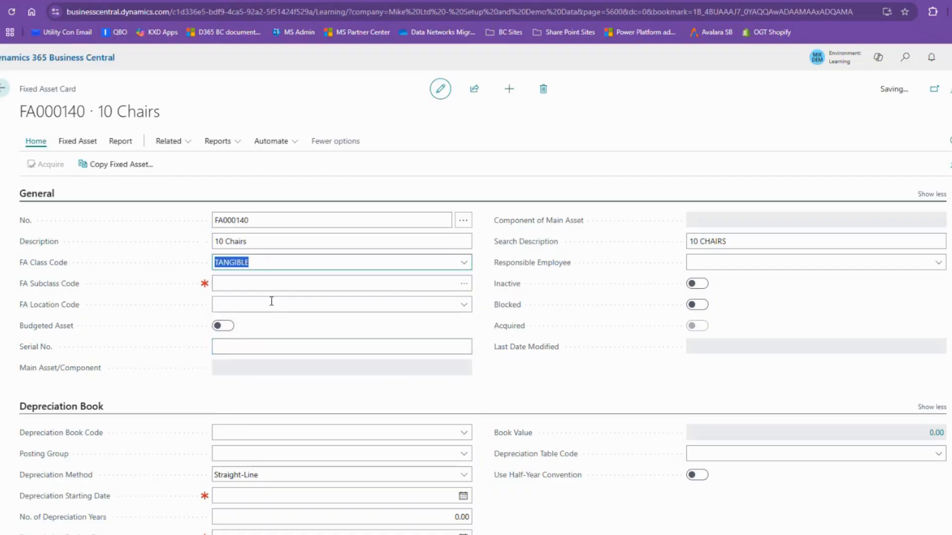
click(464, 287)
click(465, 285)
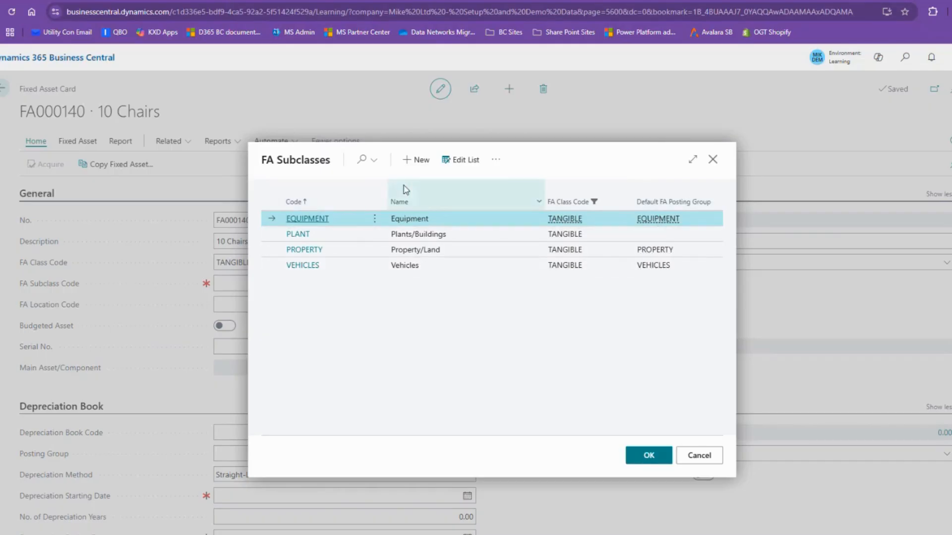
click(307, 221)
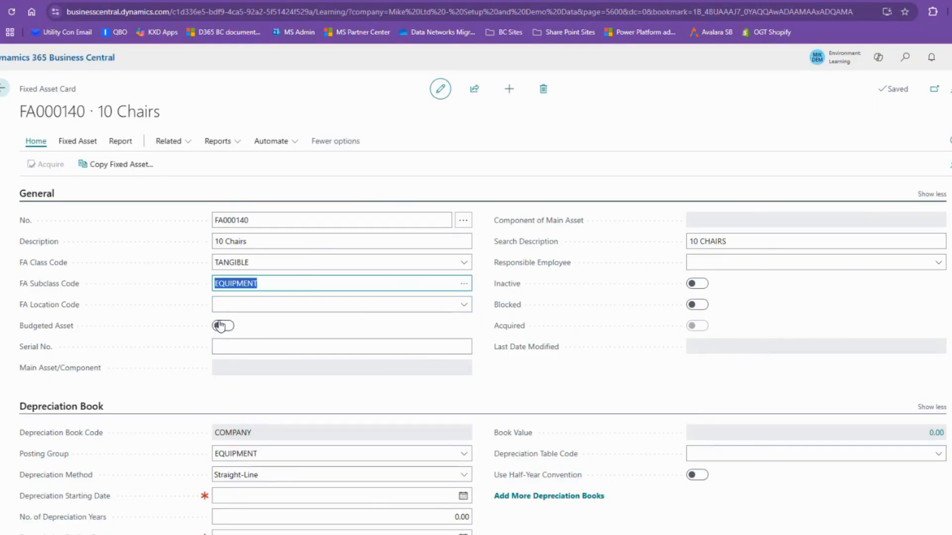
Step: Examine the available FA location codes, the serial number field and the depreciation book settings on the card
click(464, 306)
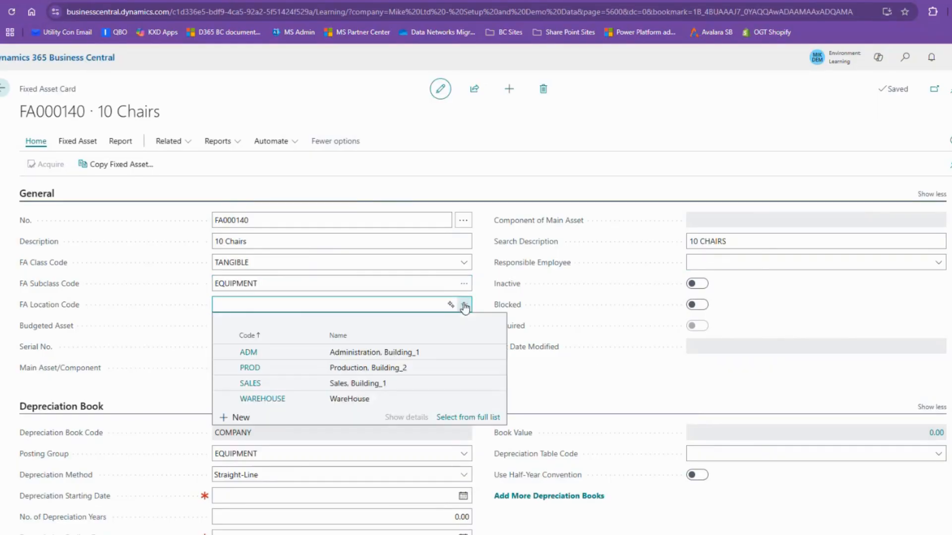
click(536, 359)
click(395, 350)
scroll(347, 338, down, 1)
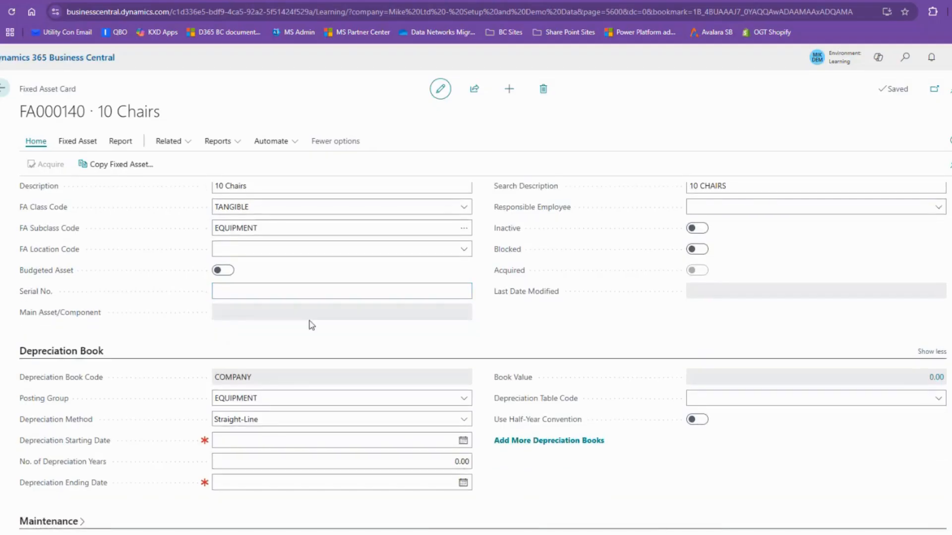
click(251, 291)
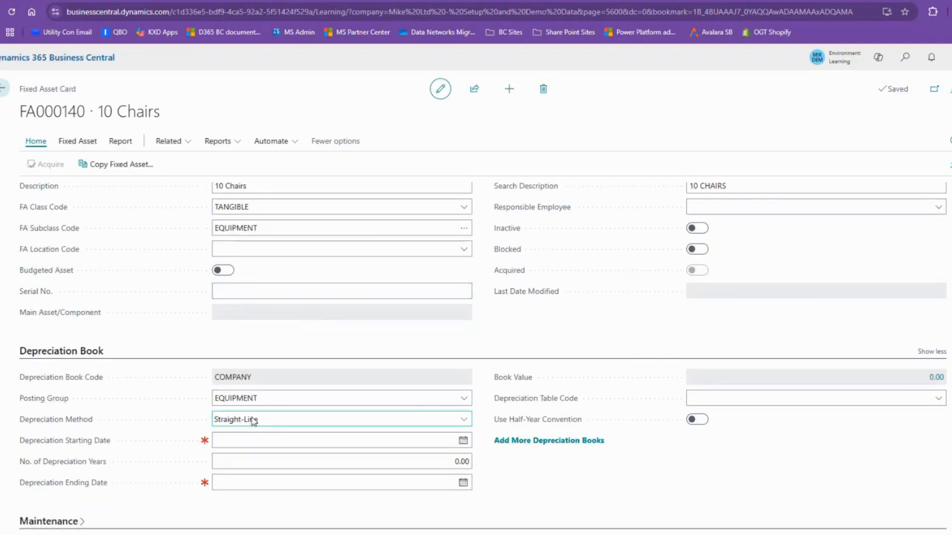
scroll(251, 421, down, 1)
click(252, 361)
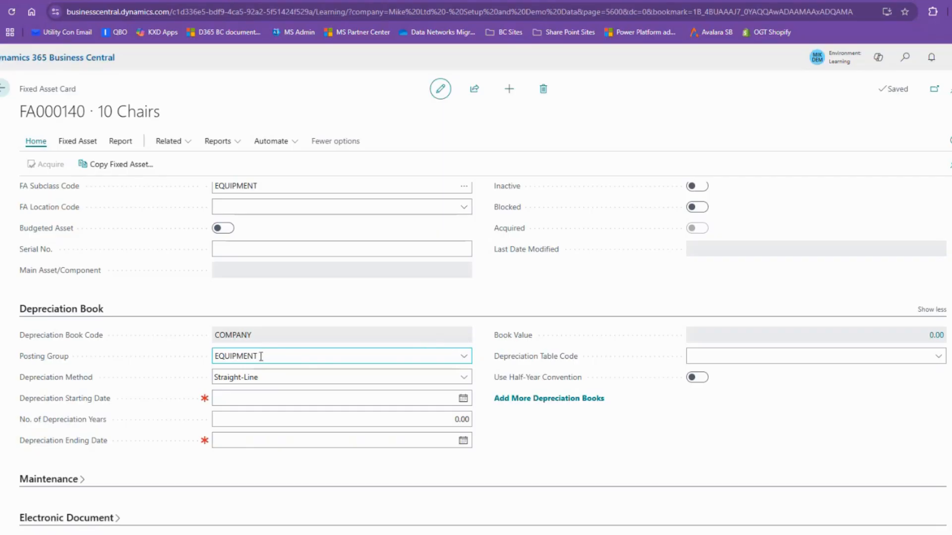
scroll(260, 357, up, 1)
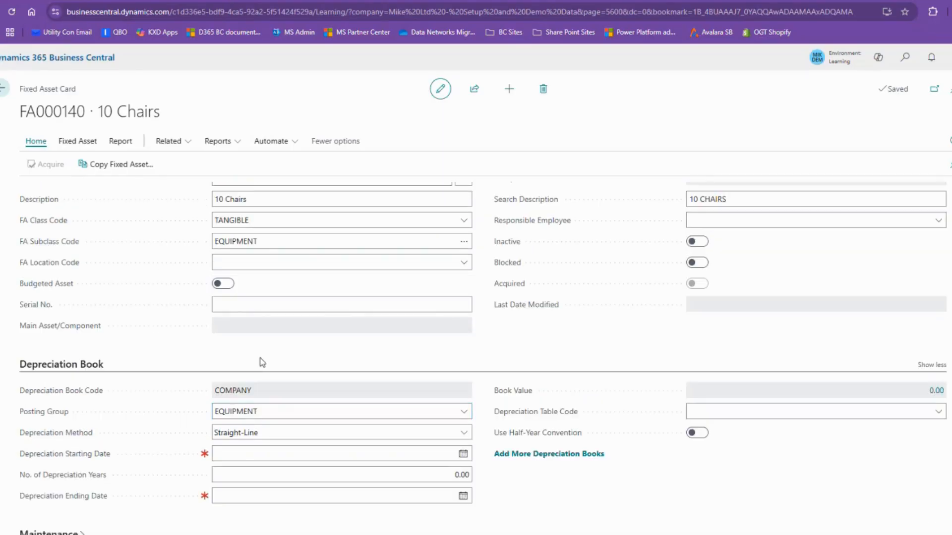
scroll(291, 429, down, 1)
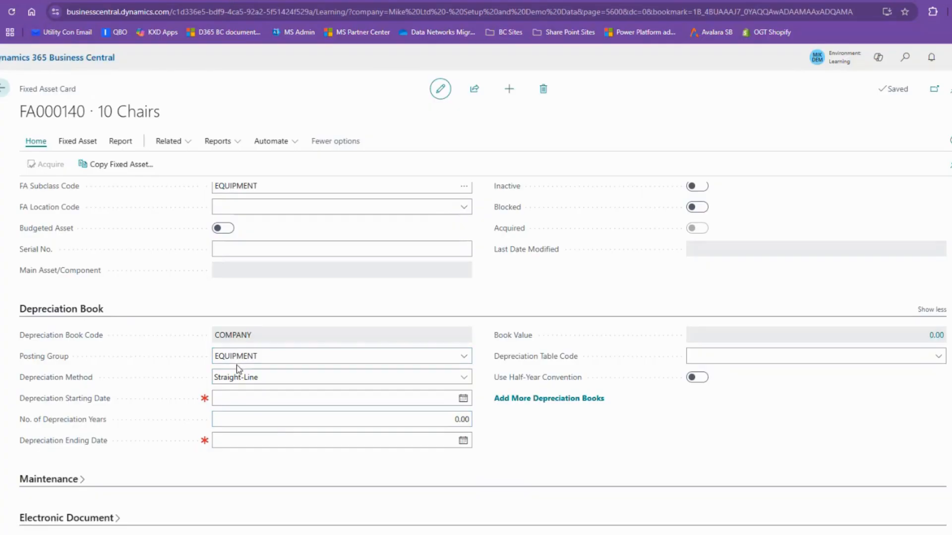
Step: Select the EQUIPMENT posting group from the full list and choose Straight-Line as the depreciation method
click(465, 358)
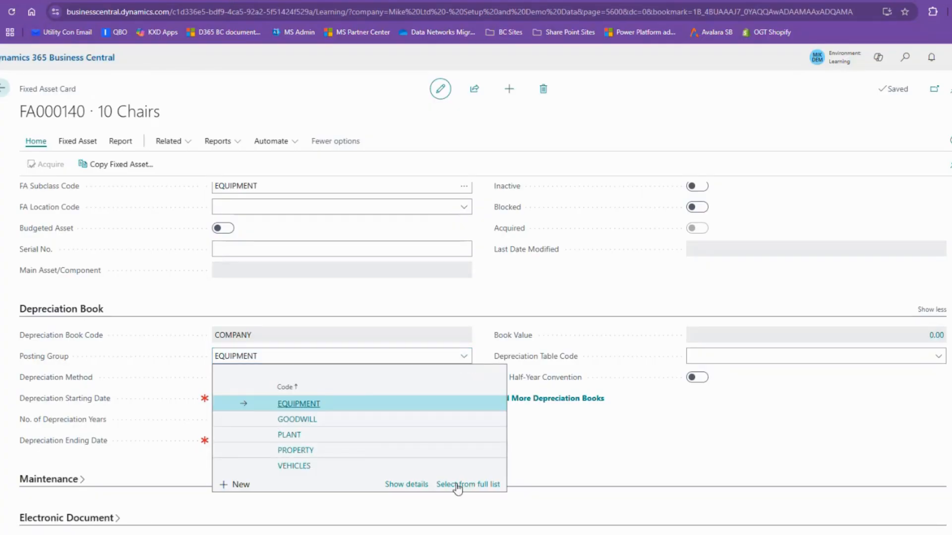
click(460, 486)
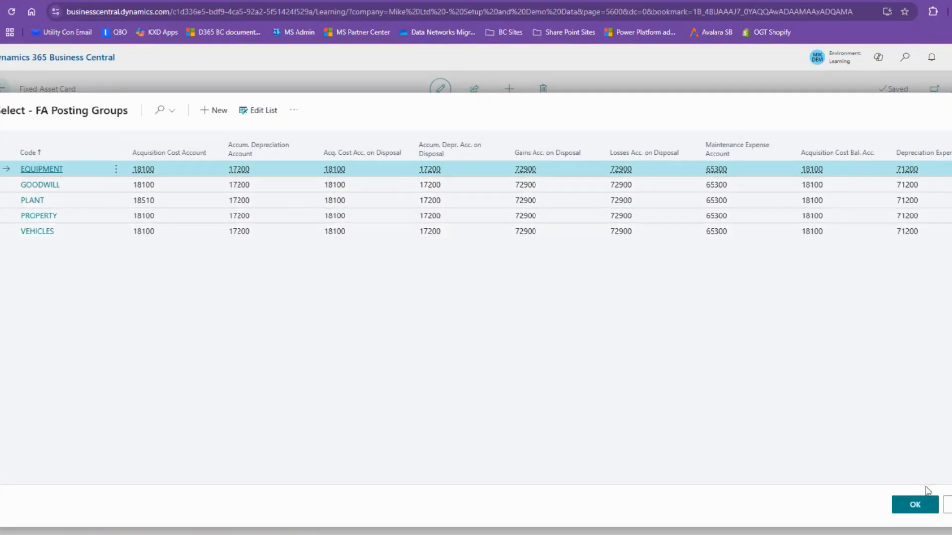
click(914, 506)
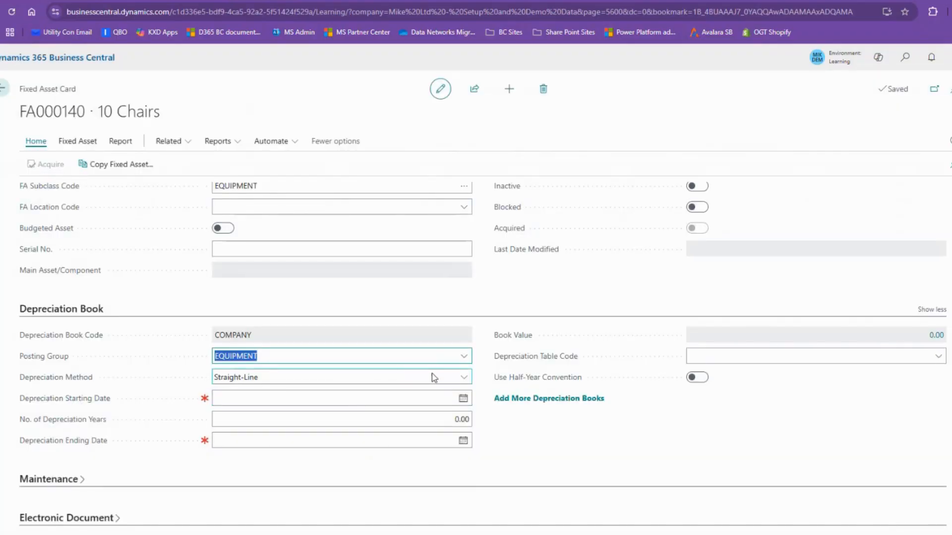
click(464, 377)
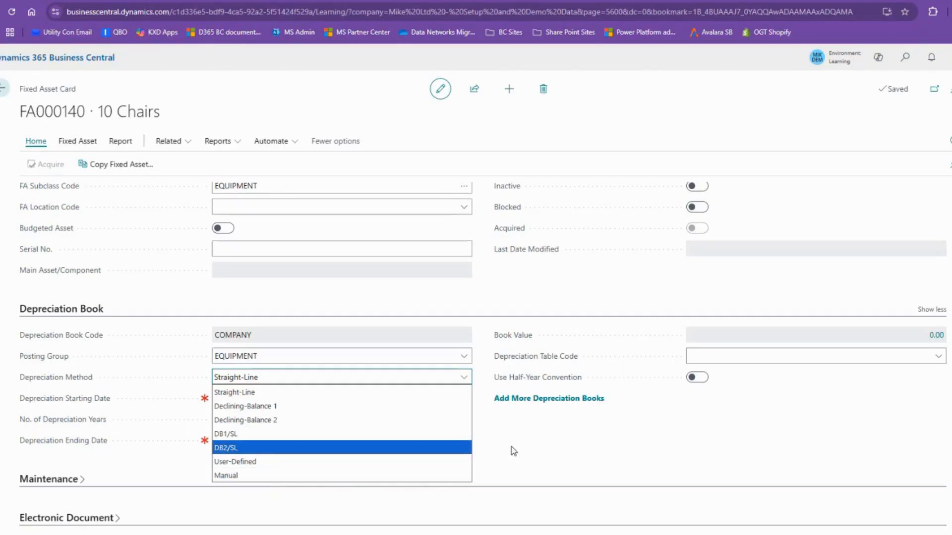
click(251, 394)
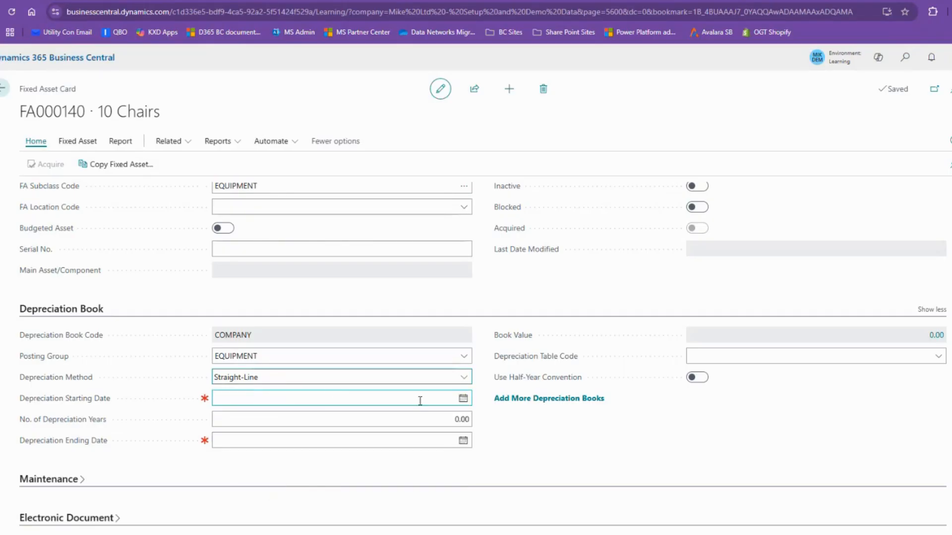
Step: Set the depreciation starting date to 2025-07-01 and the number of depreciation years to 5
click(463, 399)
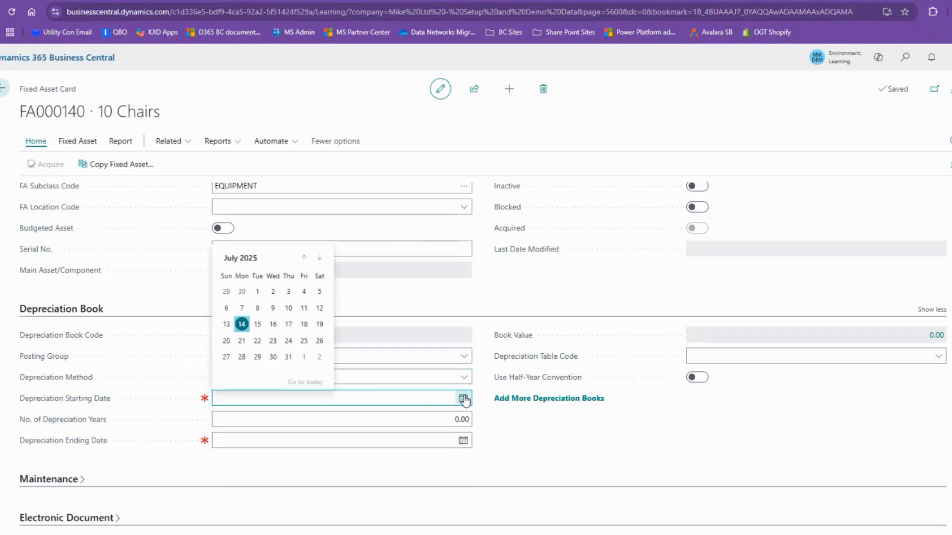
click(258, 292)
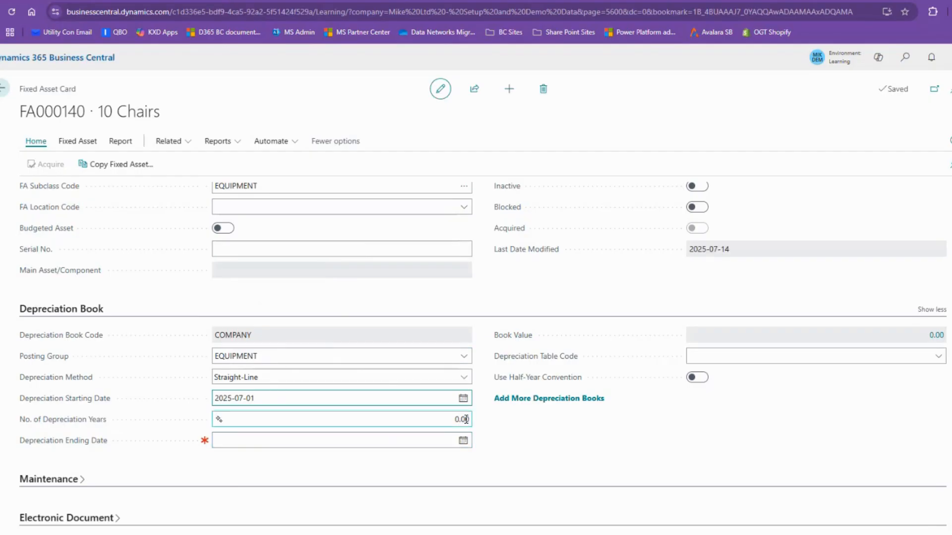
click(439, 419)
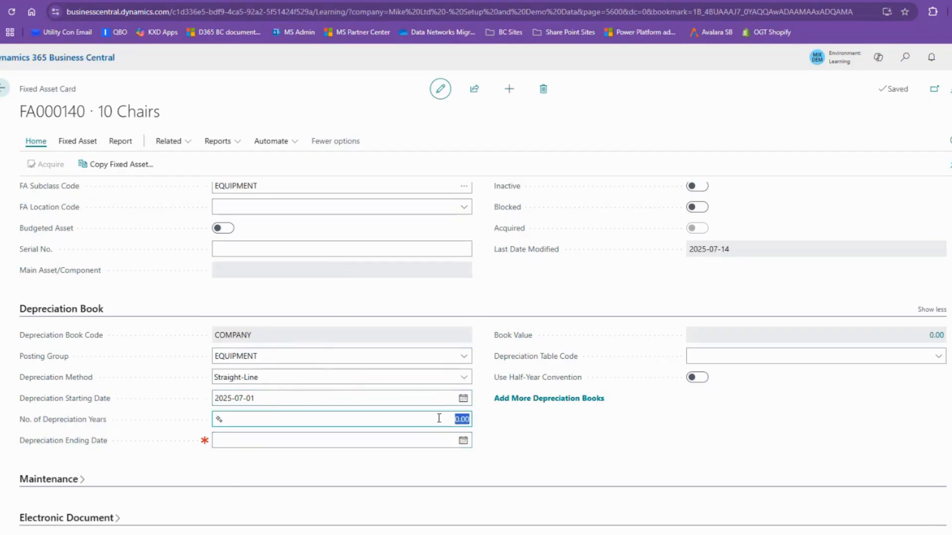
text(5)
key(Tab)
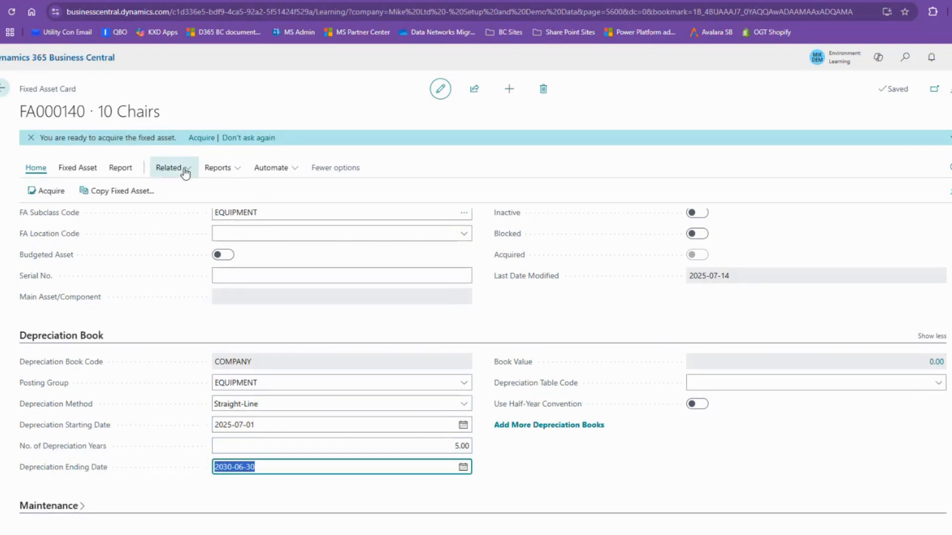
Step: Personalize the asset's FA Depreciation Books page by adding the Declining-Balance % column before the default book column, and return to the asset card
click(79, 169)
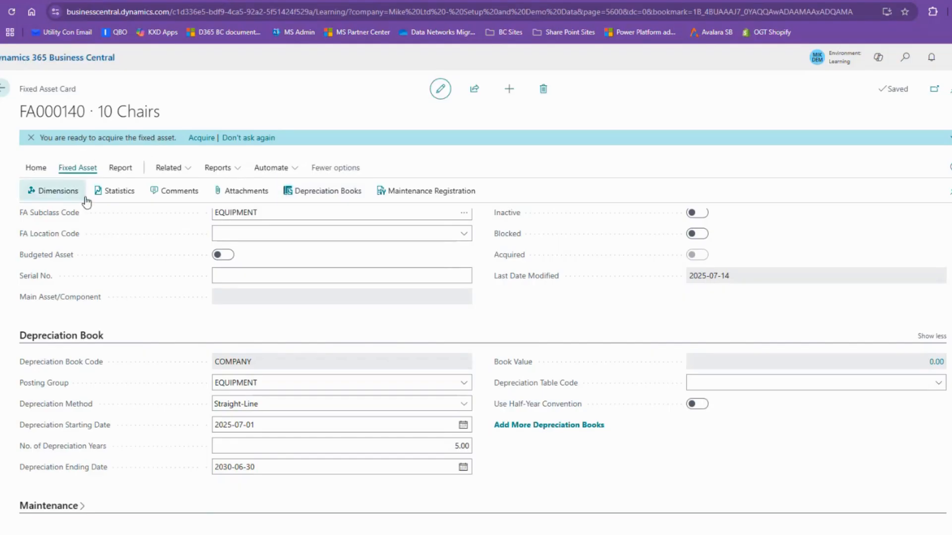
click(319, 192)
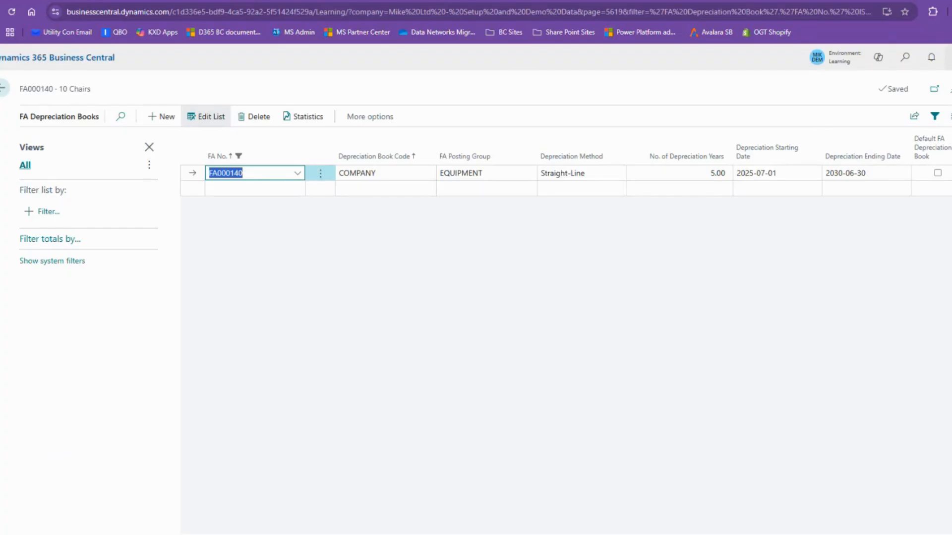
click(948, 57)
click(888, 138)
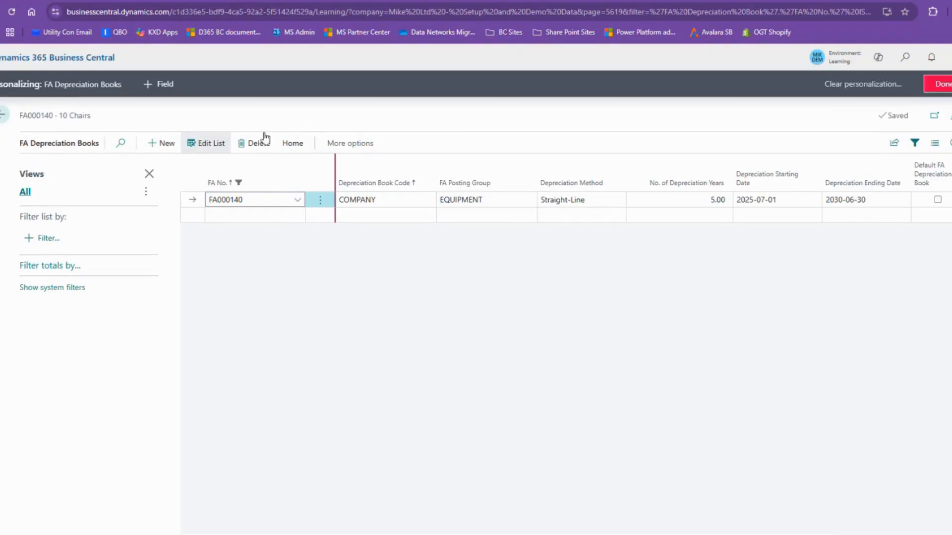
click(149, 84)
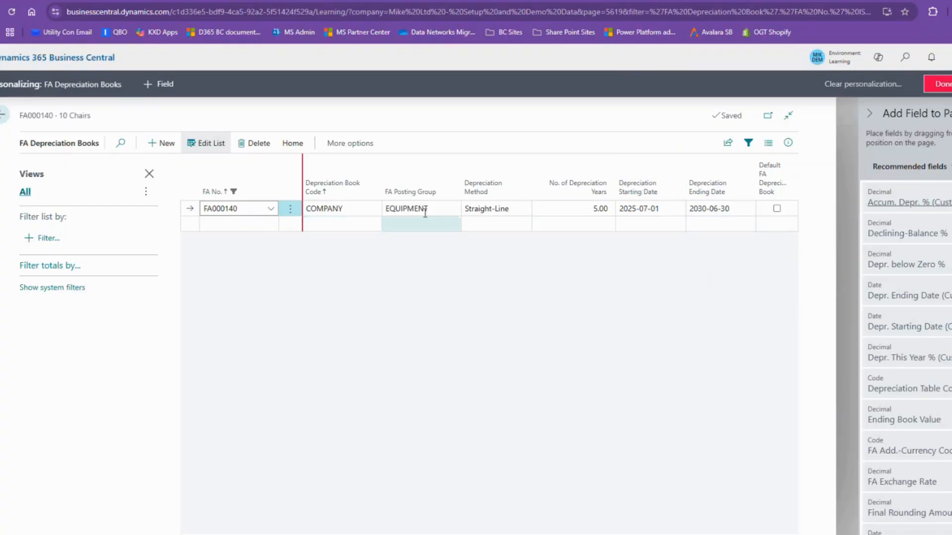
mouse_move(900, 233)
mouse_down()
mouse_move(723, 184)
mouse_move(758, 169)
mouse_up()
click(759, 165)
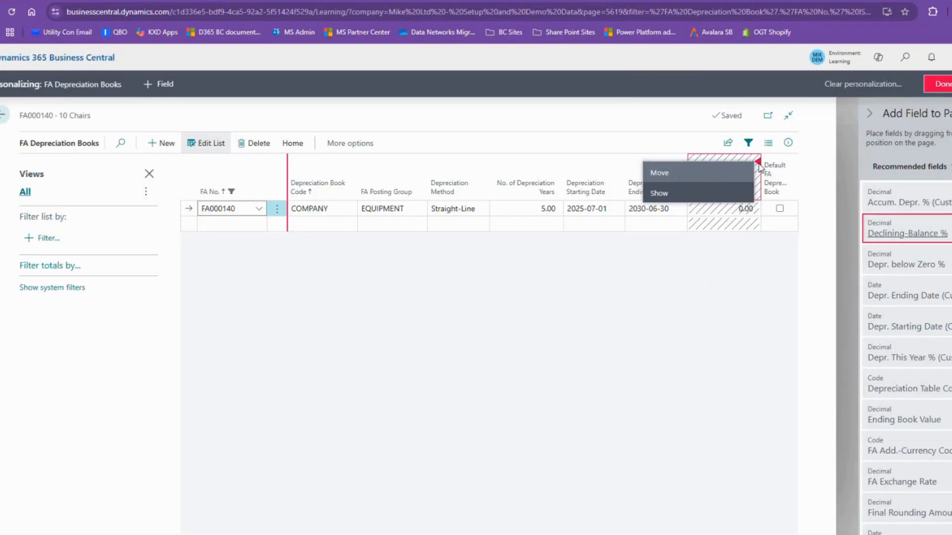
click(659, 193)
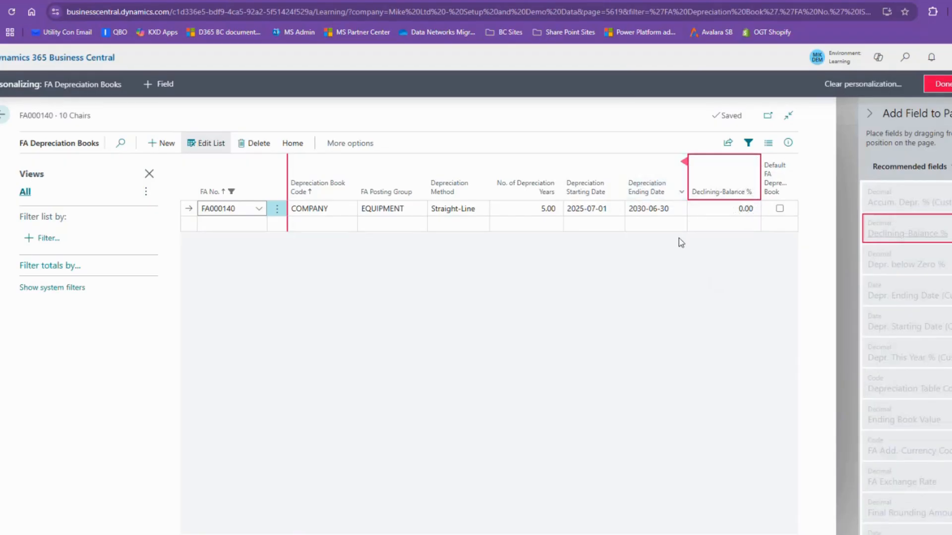
click(937, 84)
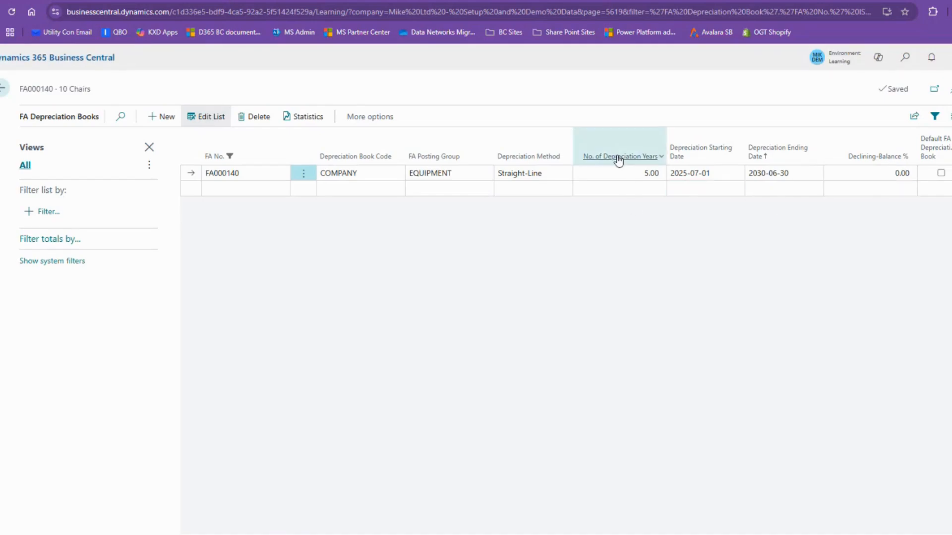
mouse_move(632, 165)
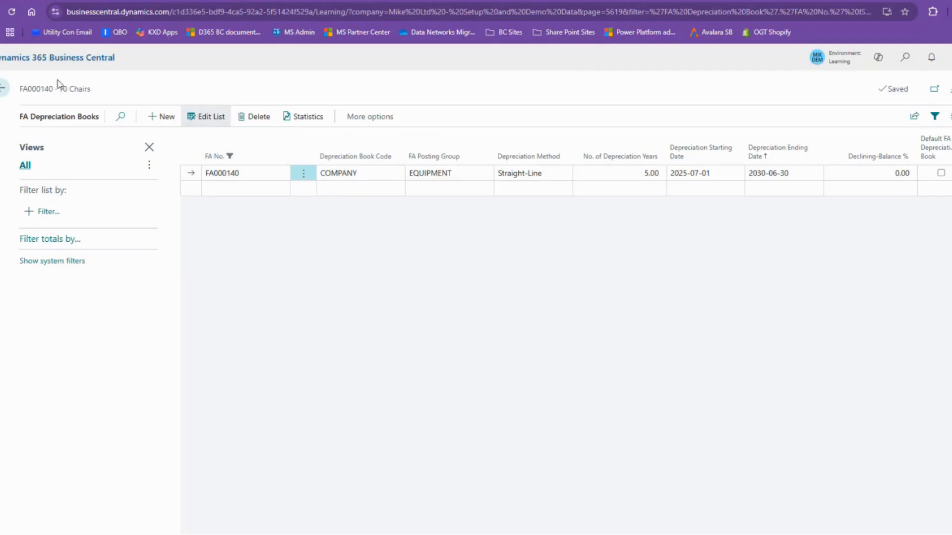
click(4, 92)
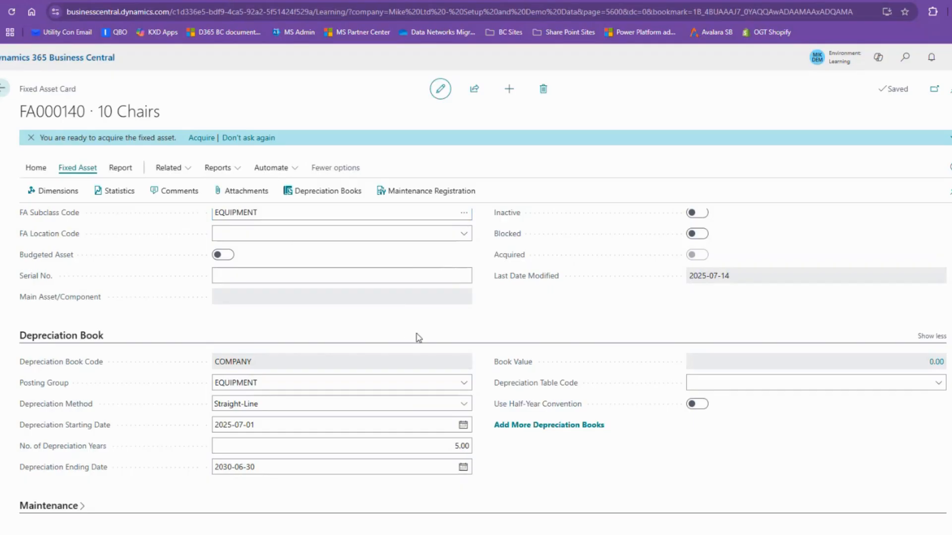
Step: Start the assisted acquisition of the 10 Chairs asset, posting to a G/L account with 18100 as the balancing account
scroll(411, 337, down, 1)
scroll(376, 367, up, 3)
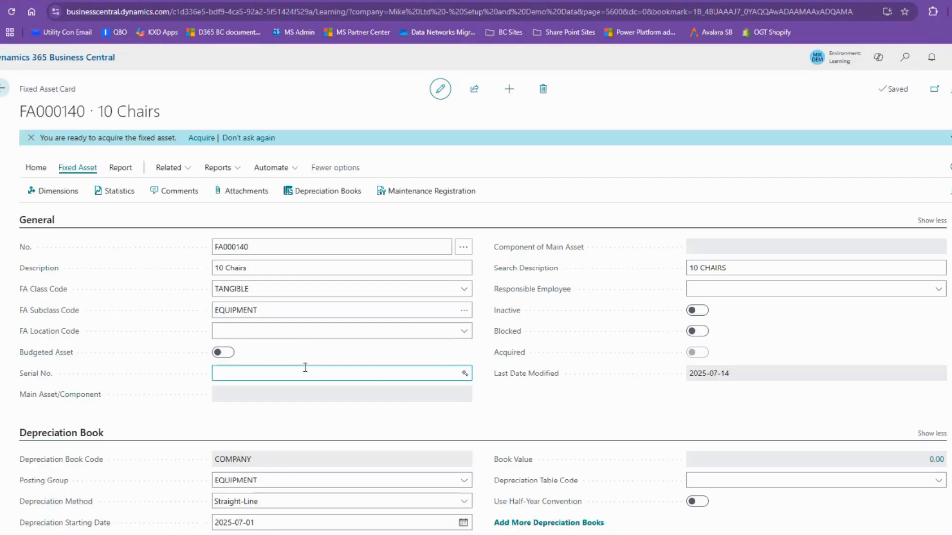
click(202, 139)
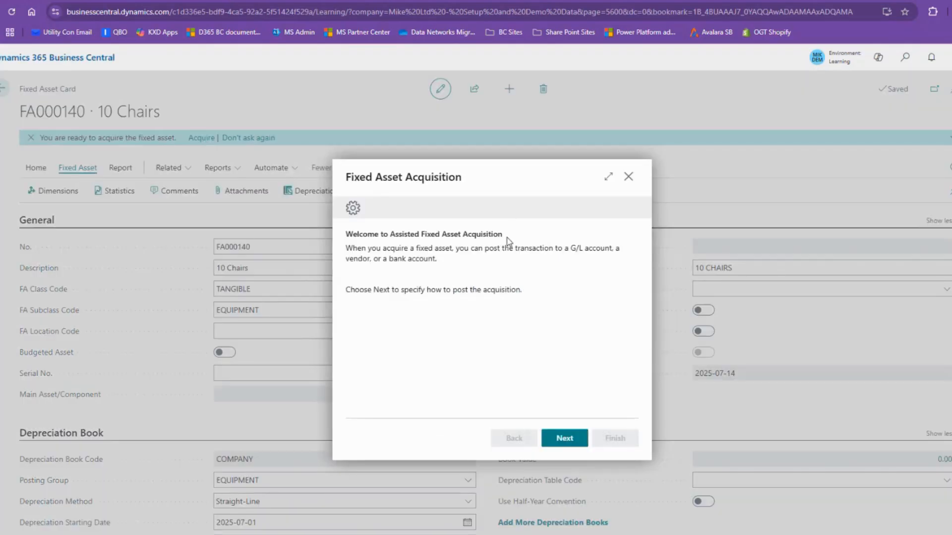
click(570, 439)
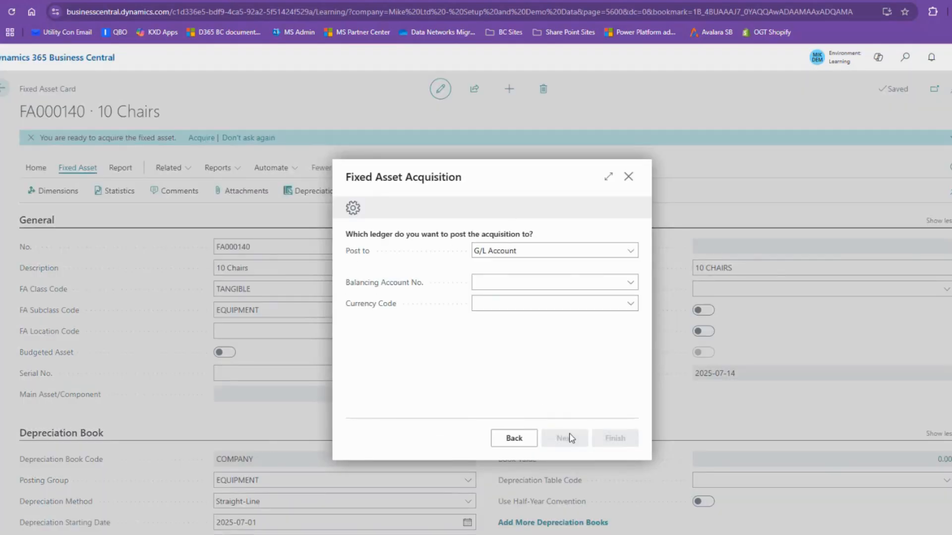
click(633, 252)
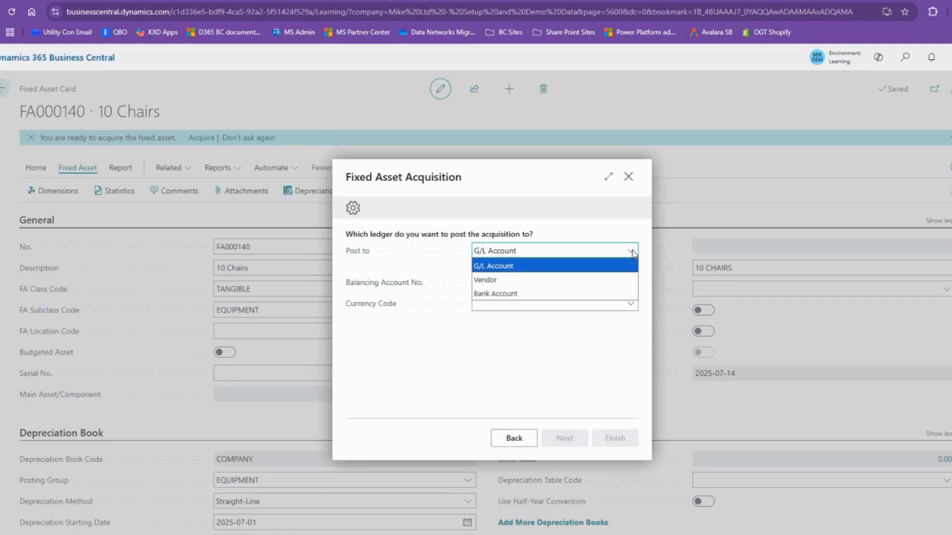
click(502, 269)
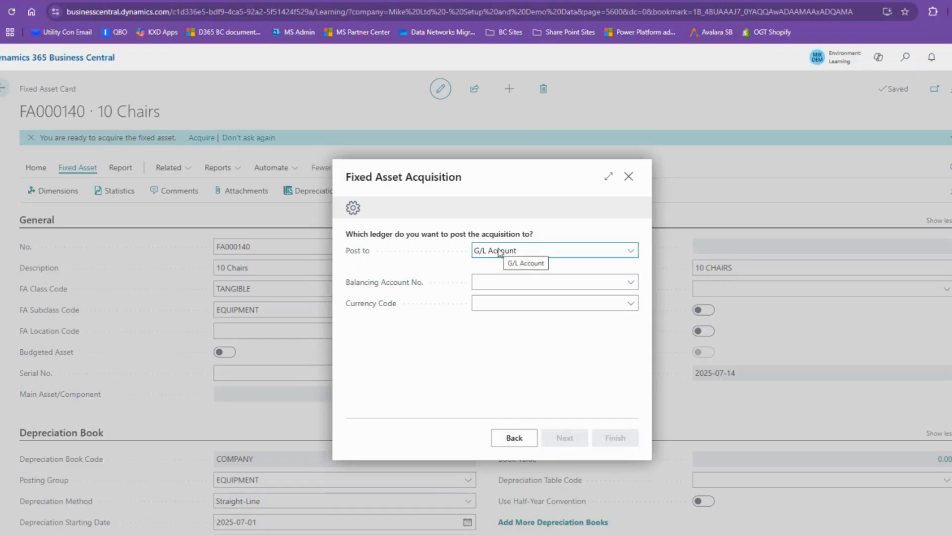
click(502, 283)
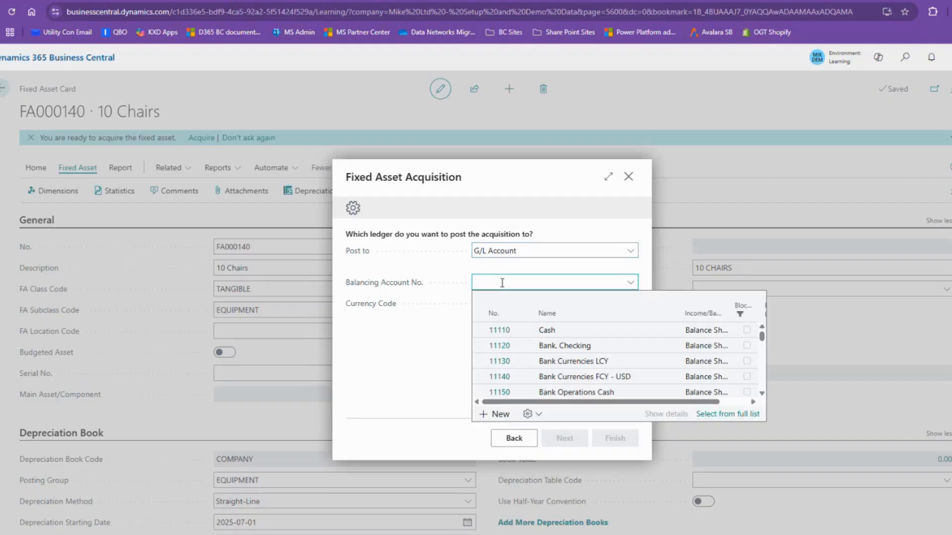
text(18)
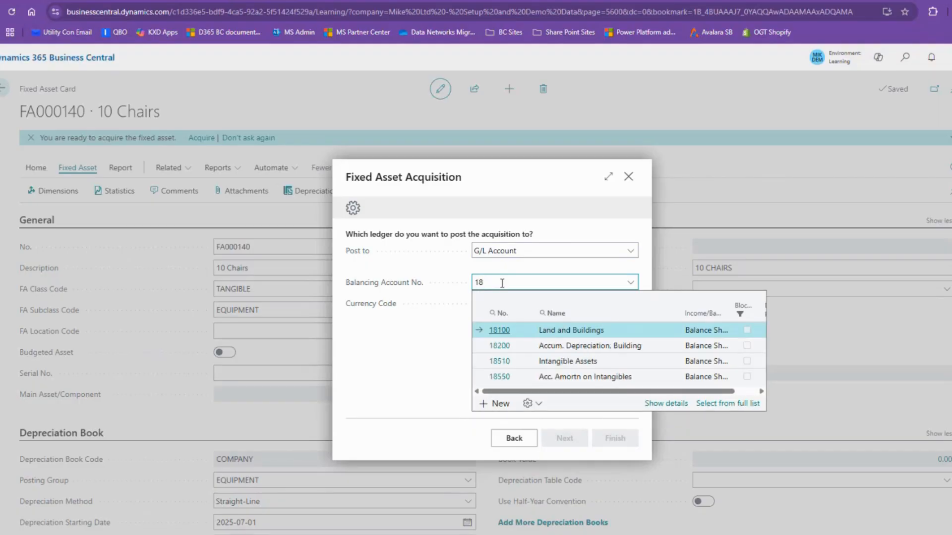
click(500, 333)
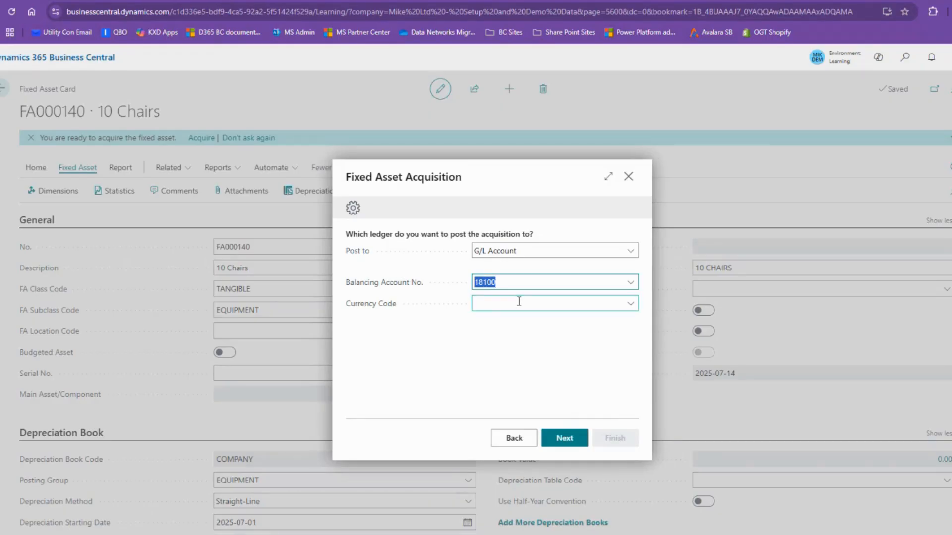
click(560, 438)
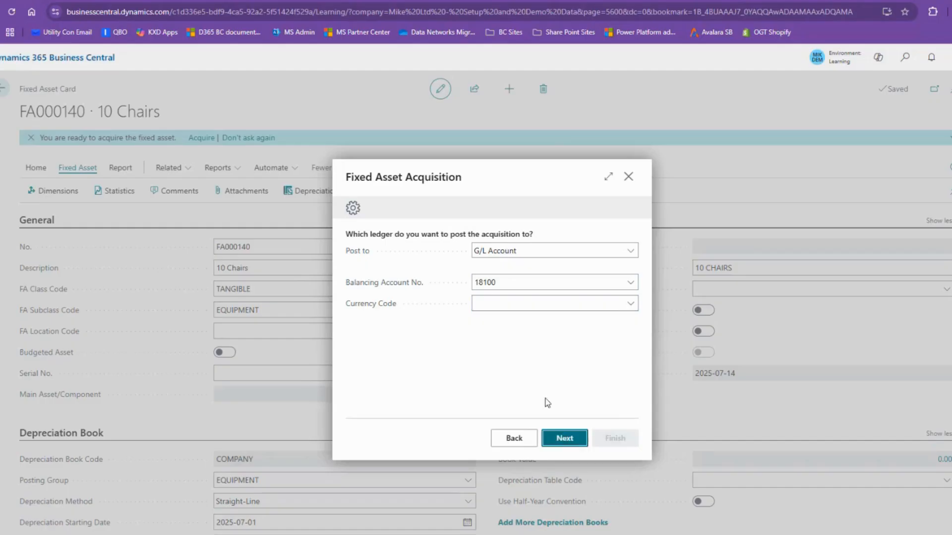
click(565, 438)
Step: Set the acquisition cost including VAT to 5,000 and finish the acquisition with the option to open the FA G/L journal enabled
click(613, 251)
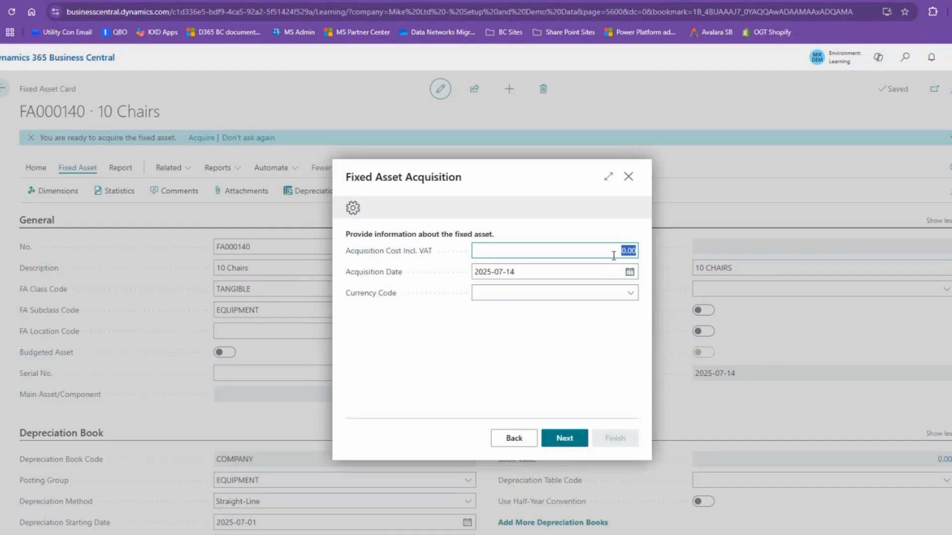
text(5000)
key(Tab)
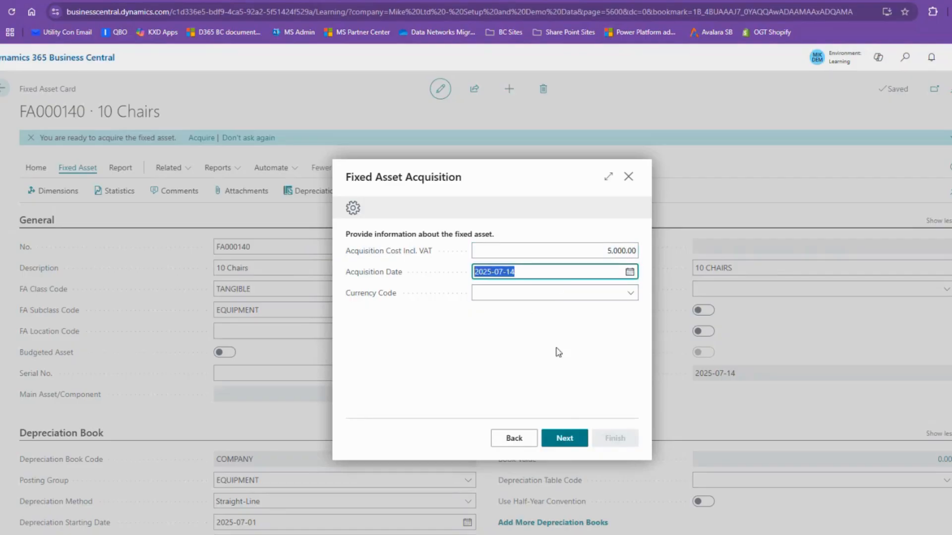
click(566, 439)
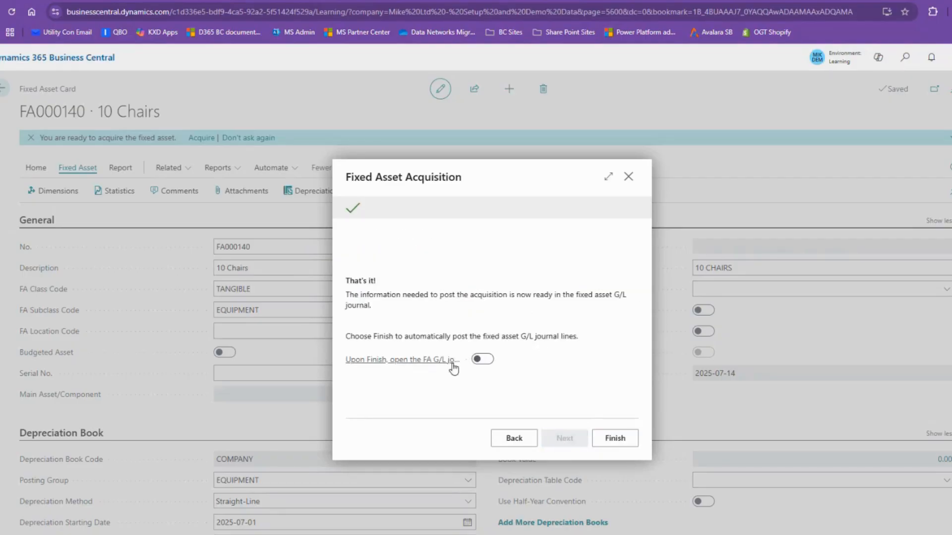
click(483, 359)
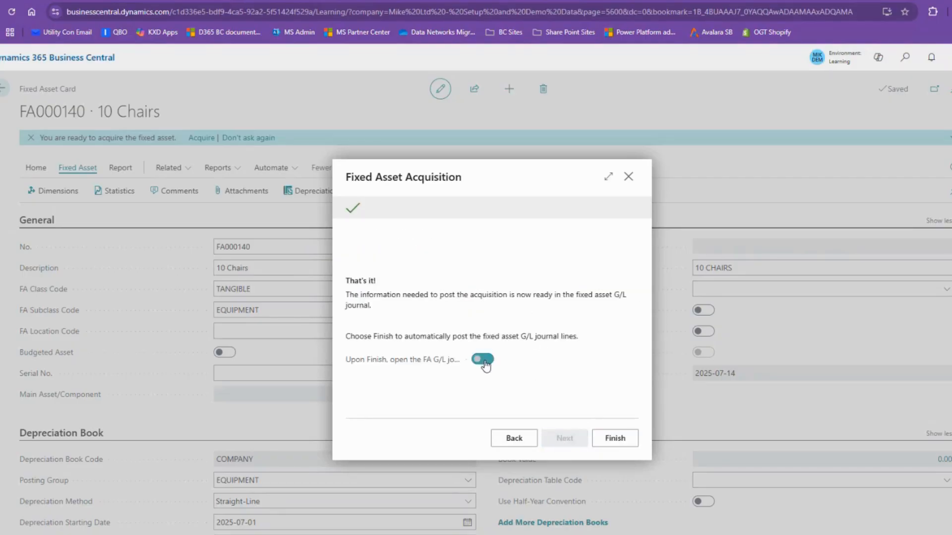
click(624, 442)
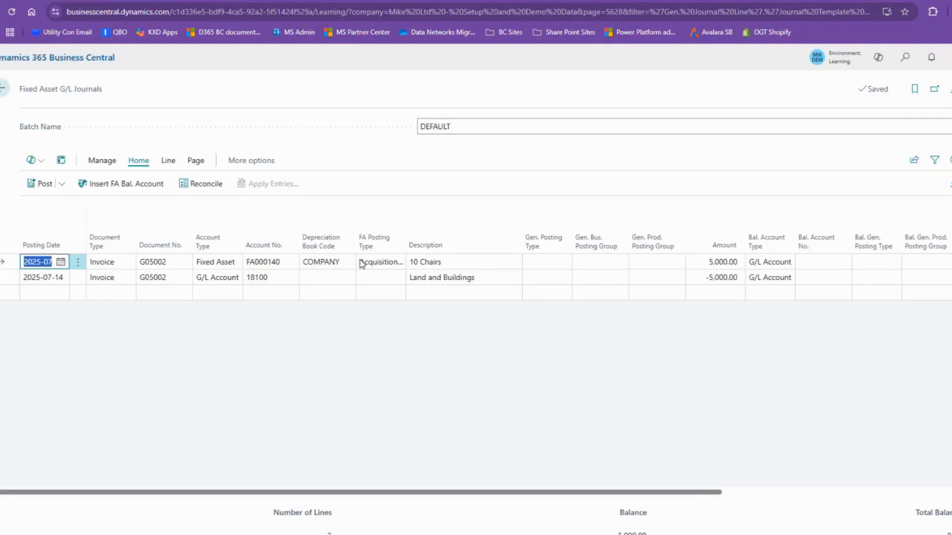
Step: Preview the posting of the acquisition journal and examine its G/L entries
click(62, 184)
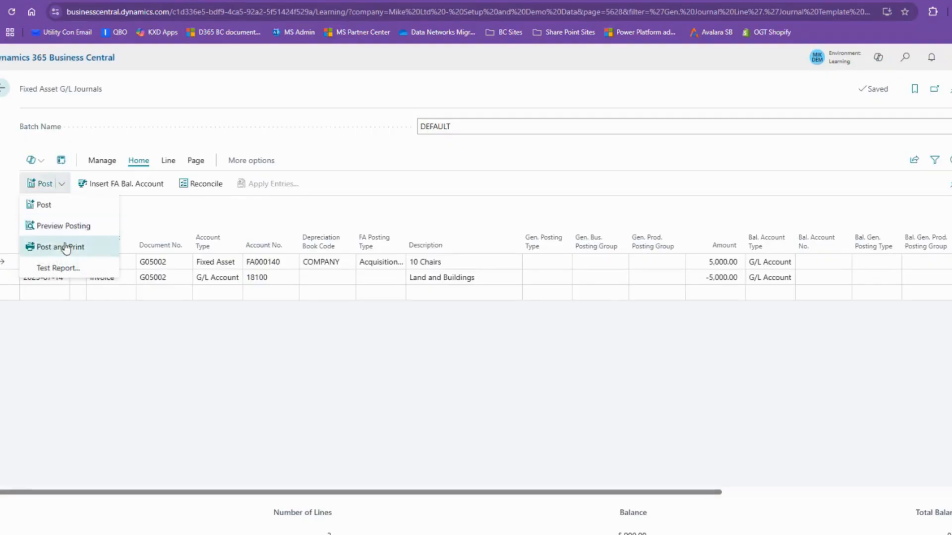
click(62, 226)
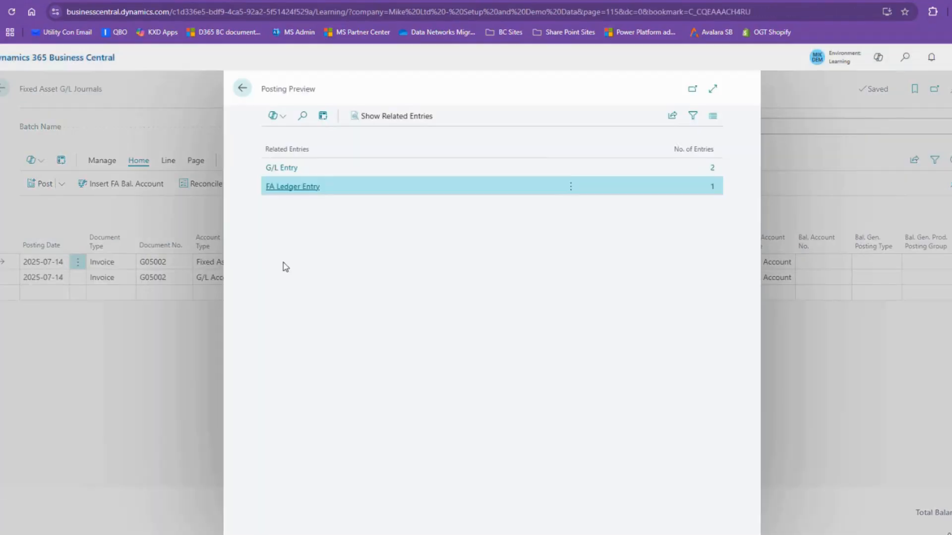
click(712, 169)
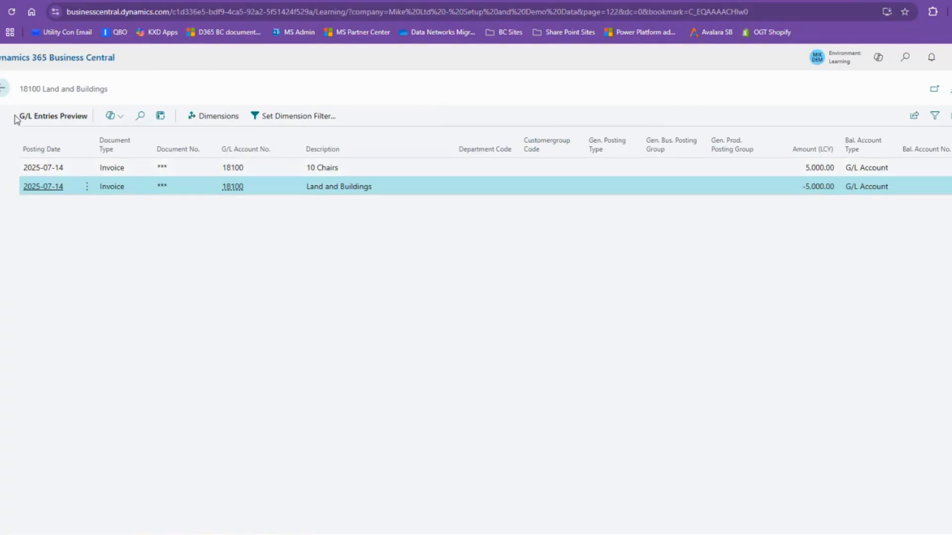
click(3, 91)
click(242, 88)
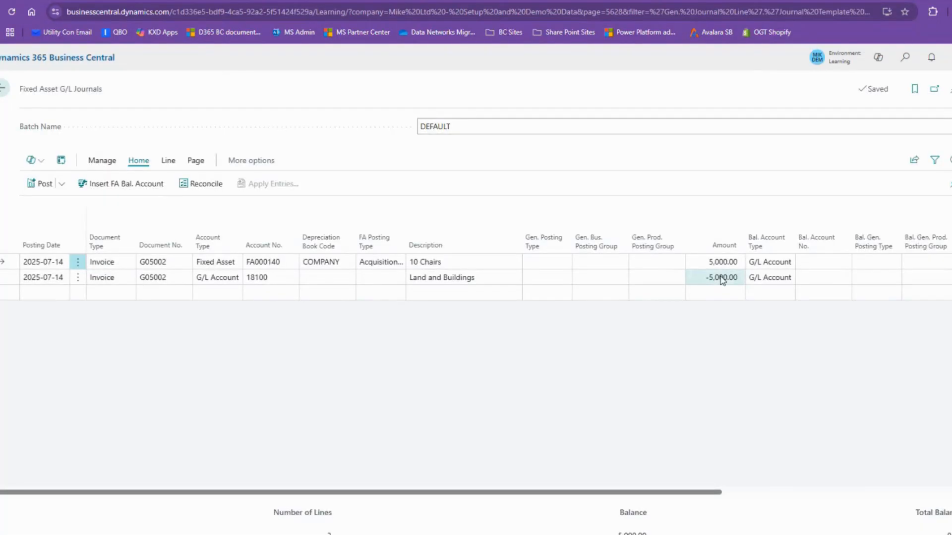
Step: Post the fixed asset G/L journal for the chairs' acquisition and return to the asset card
click(31, 185)
click(544, 337)
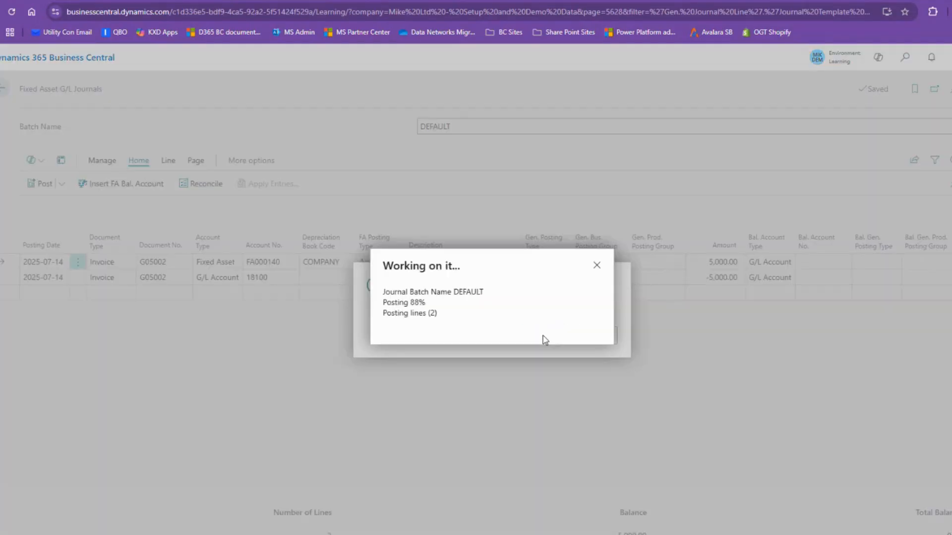
click(594, 337)
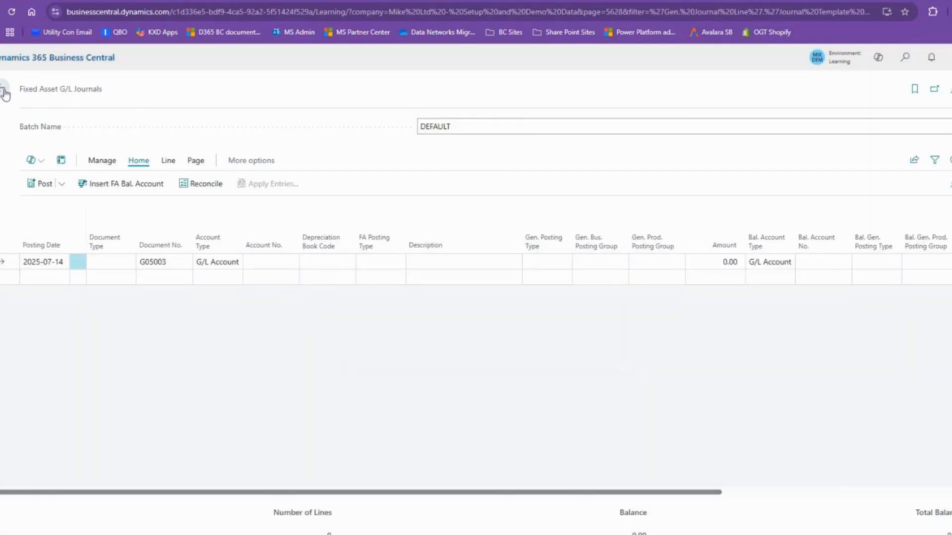
click(4, 91)
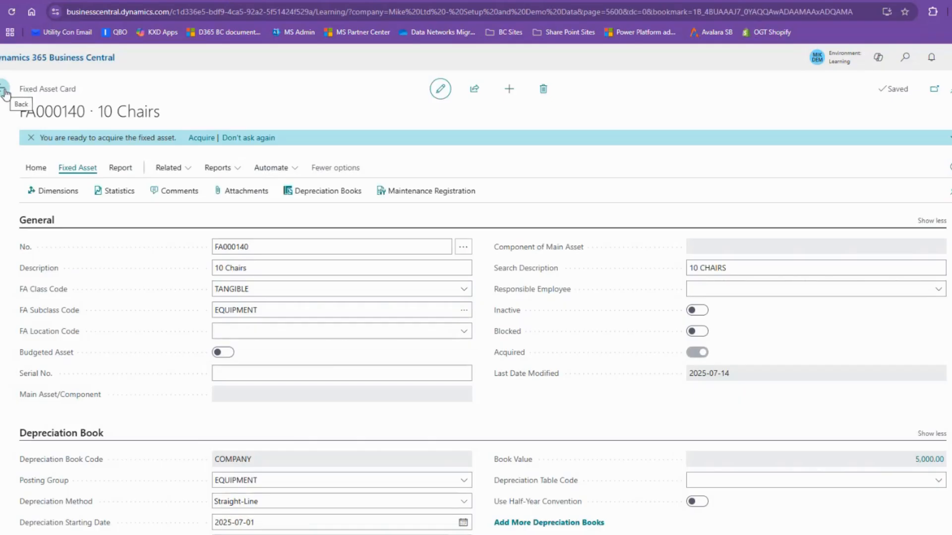
Step: Check the entries behind the chairs' book value and the asset's acquired status in the fixed asset list
click(929, 461)
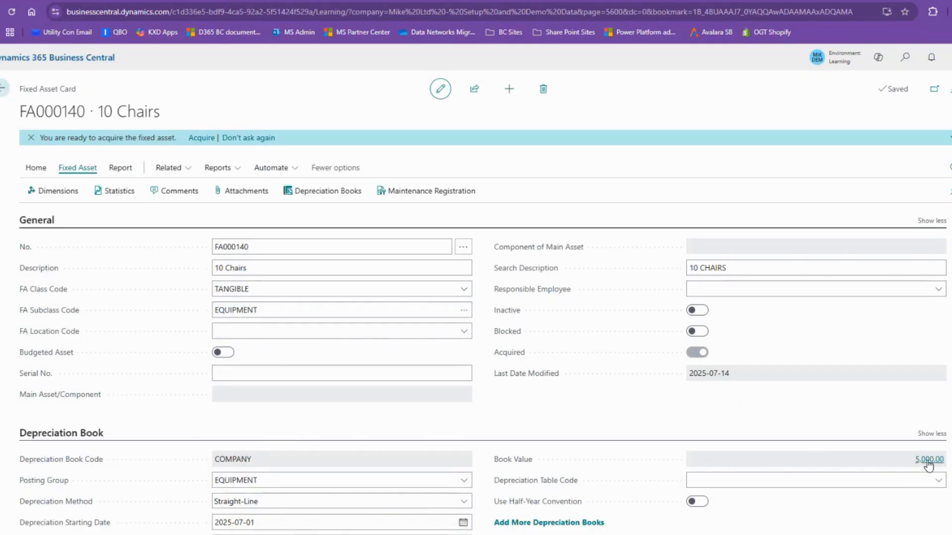
click(243, 89)
click(3, 89)
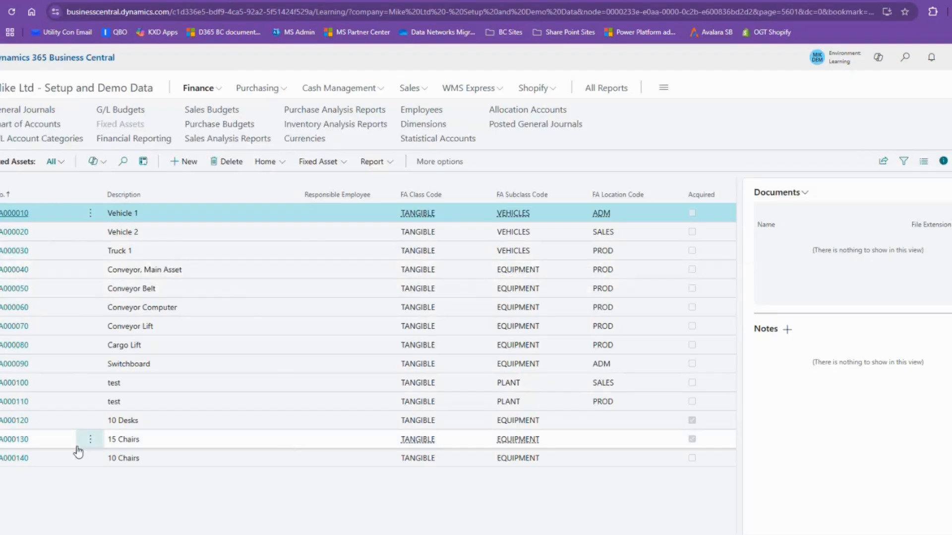
click(9, 461)
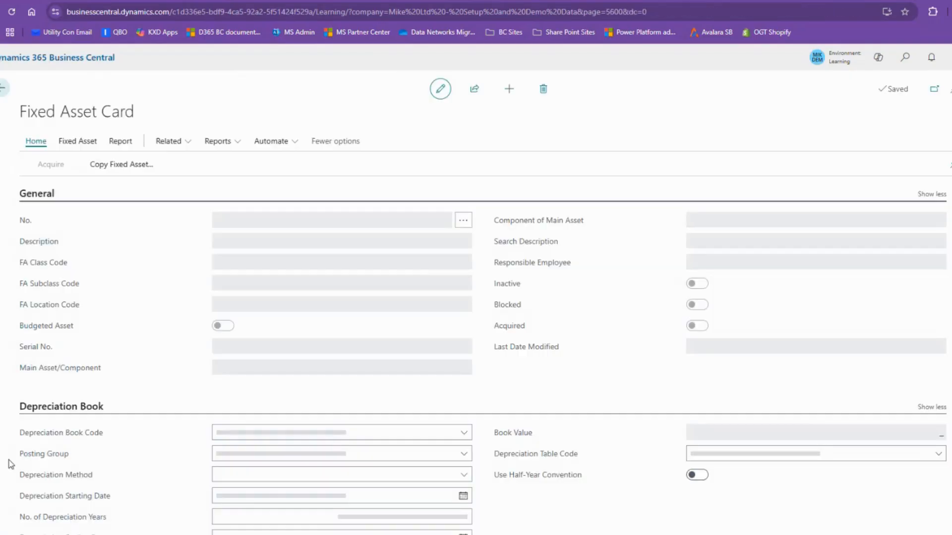
click(3, 91)
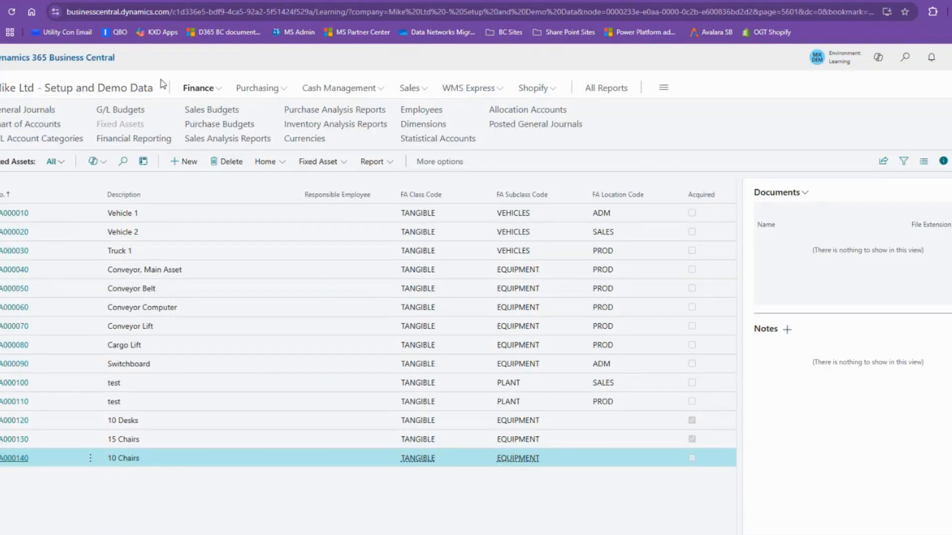
Step: Create a new purchase invoice for the vendor Wide World Importers
click(261, 90)
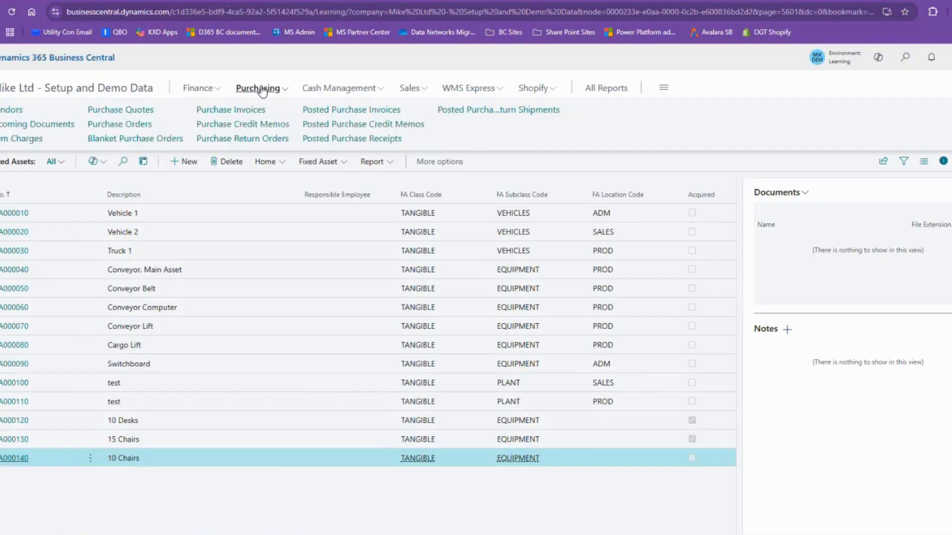
click(225, 112)
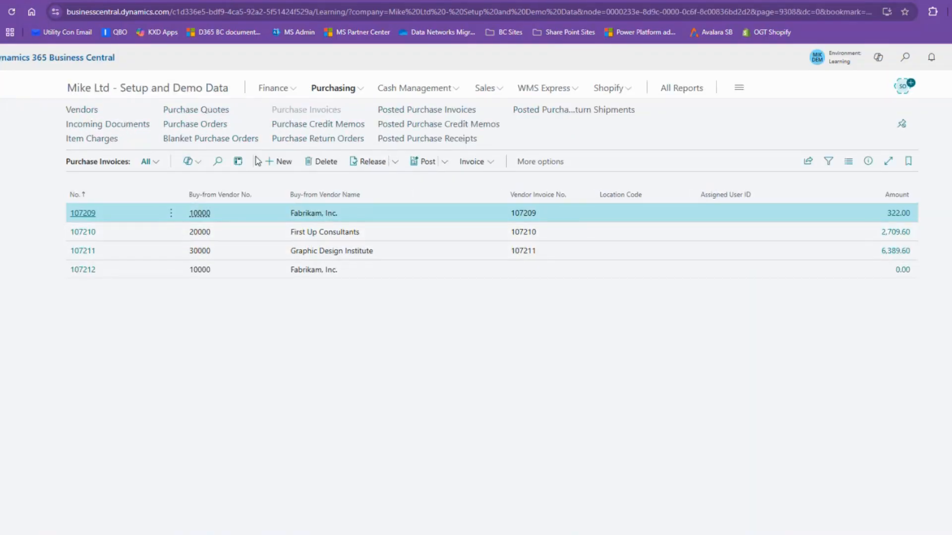
click(280, 164)
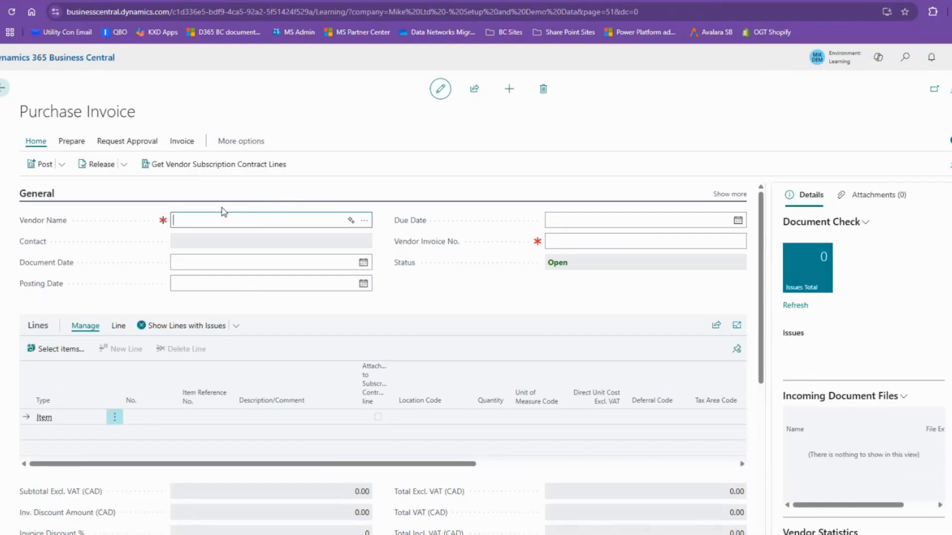
click(365, 223)
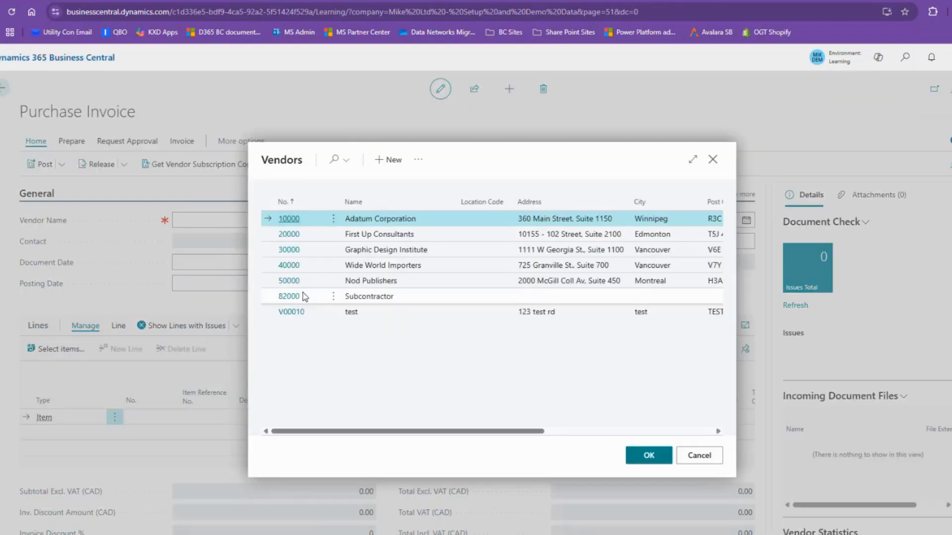
click(290, 265)
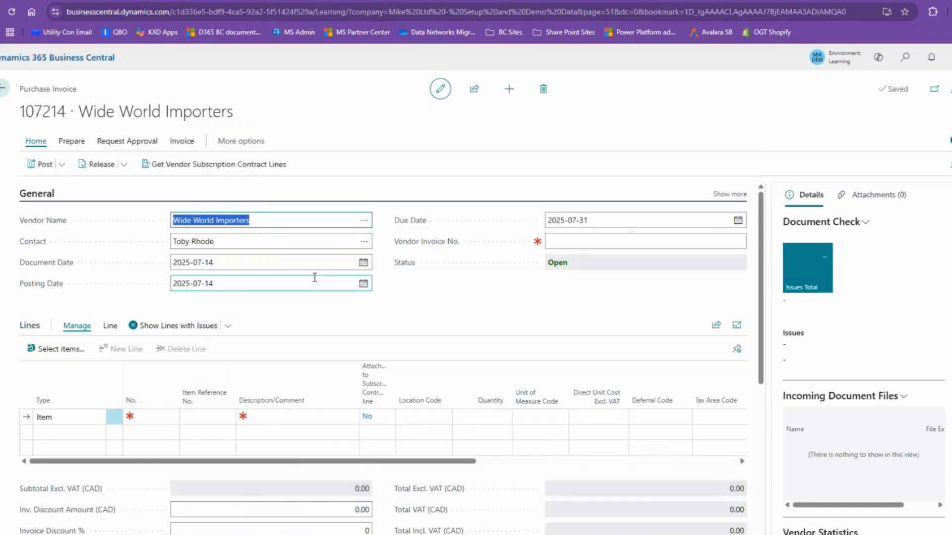
Step: Set the purchase invoice's vendor invoice number to INV 112235
click(579, 242)
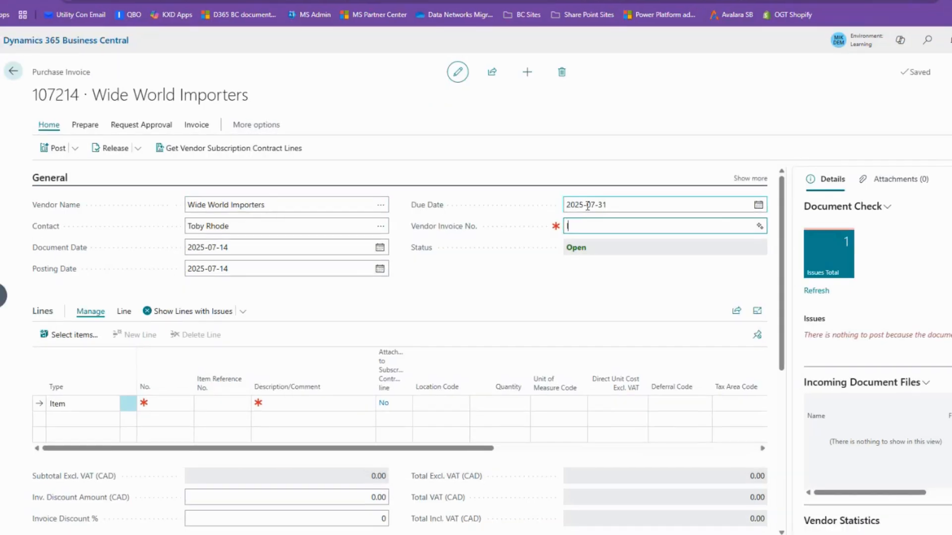
text(Inv 112235)
key(Tab)
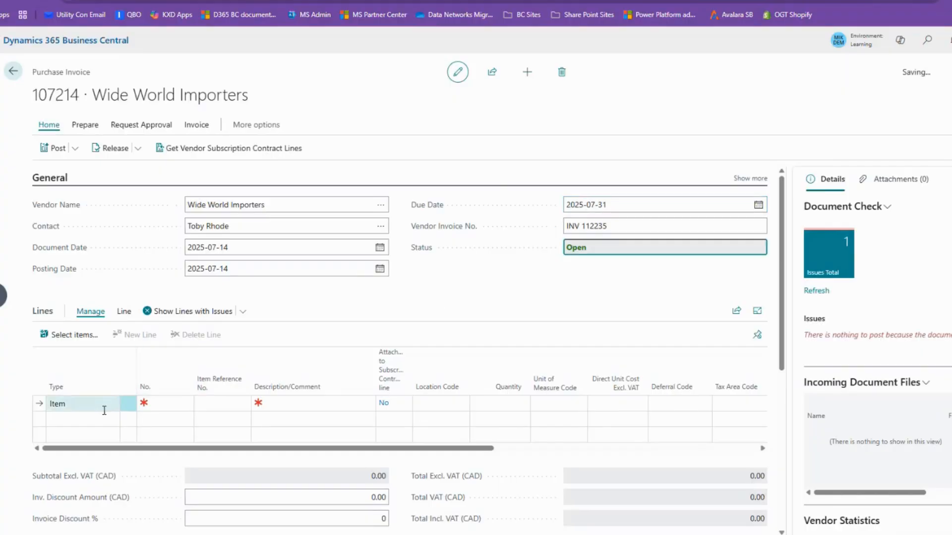
Step: Set the first invoice line's type to Fixed Asset and select asset FA000130, 15 Chairs
click(101, 402)
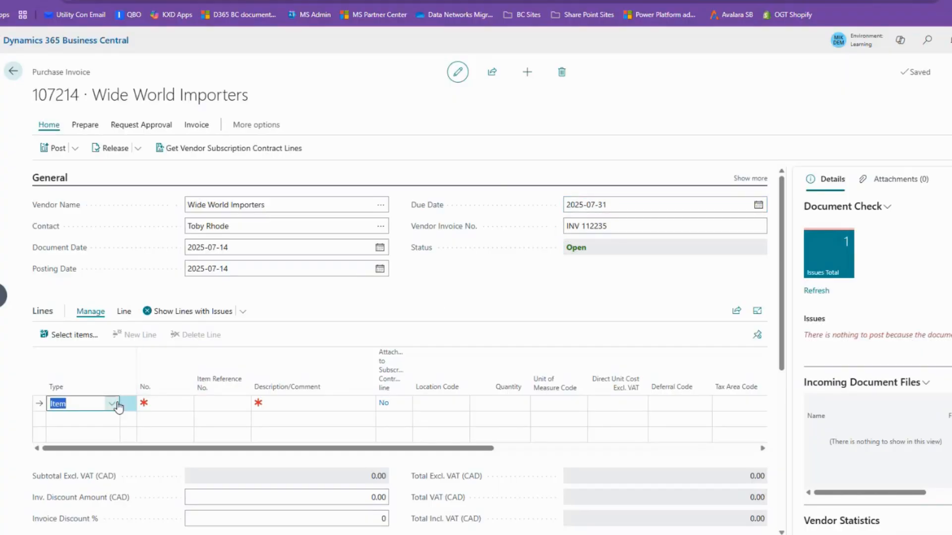
click(112, 404)
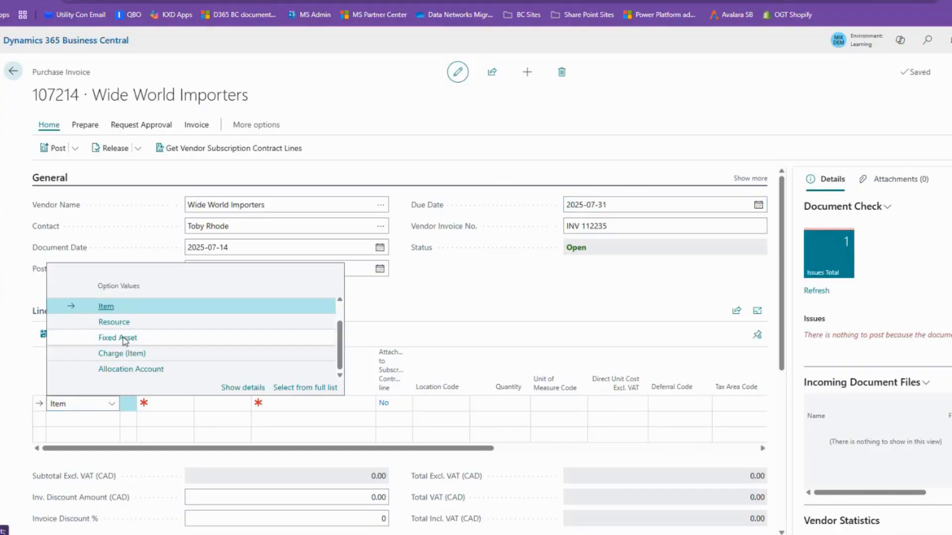
click(31, 356)
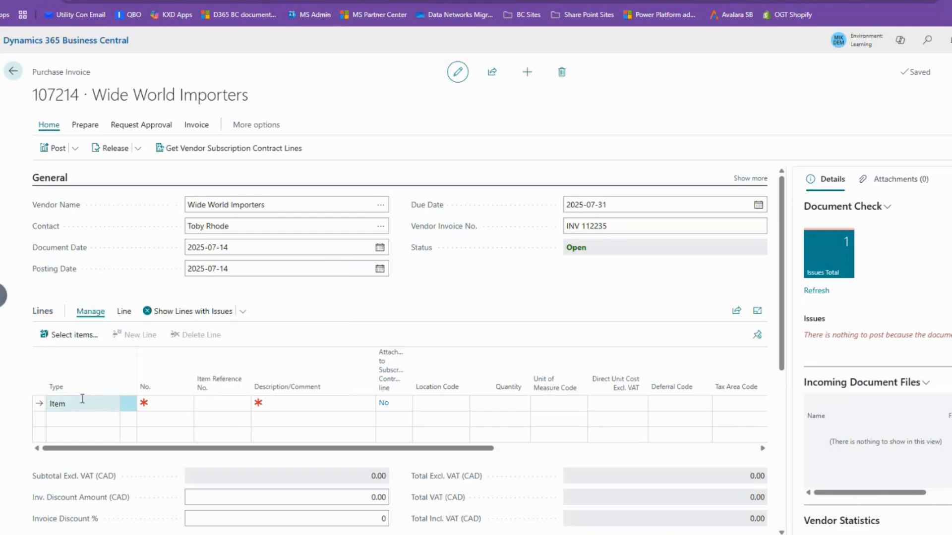
click(112, 404)
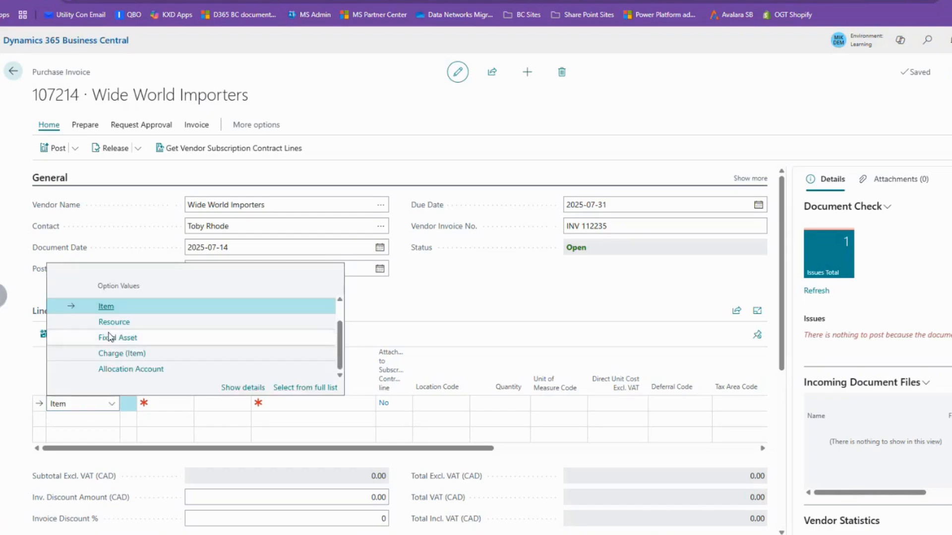
click(118, 338)
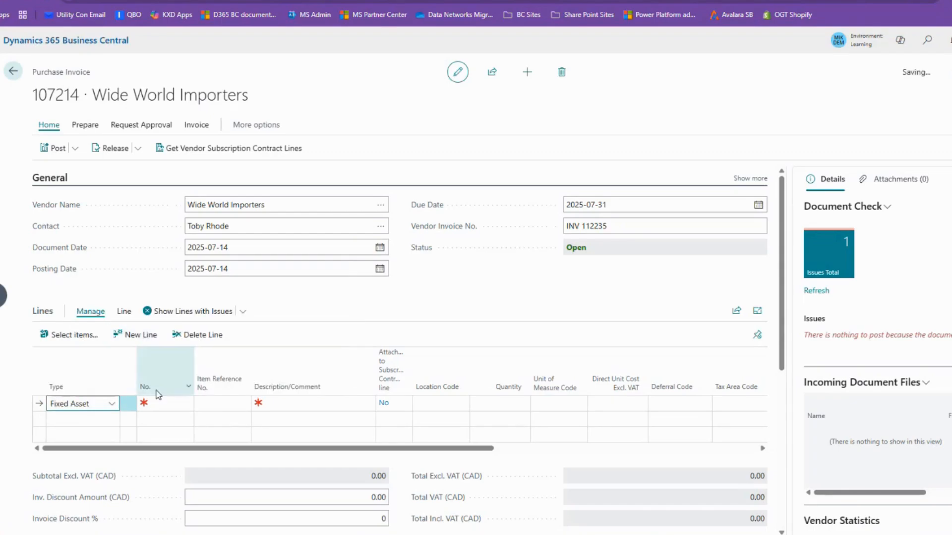
click(192, 403)
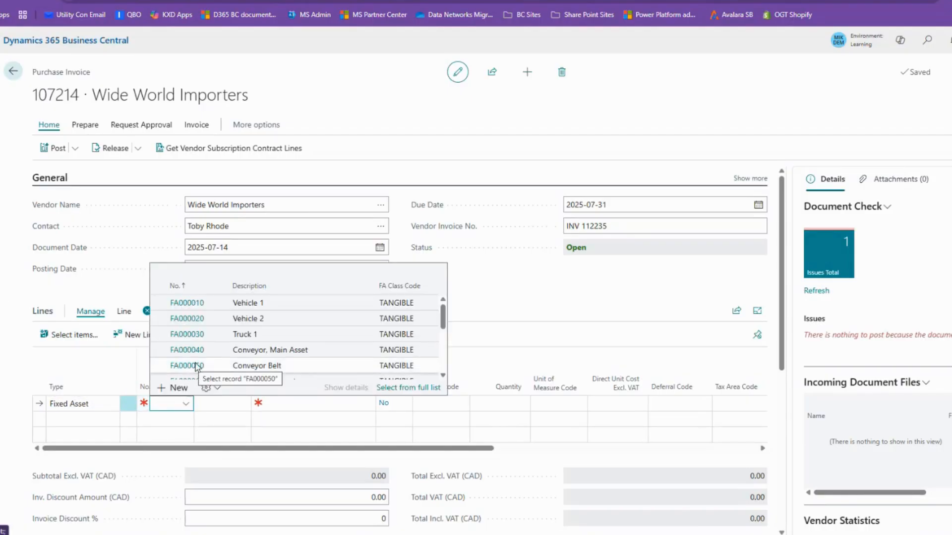
scroll(196, 369, down, 3)
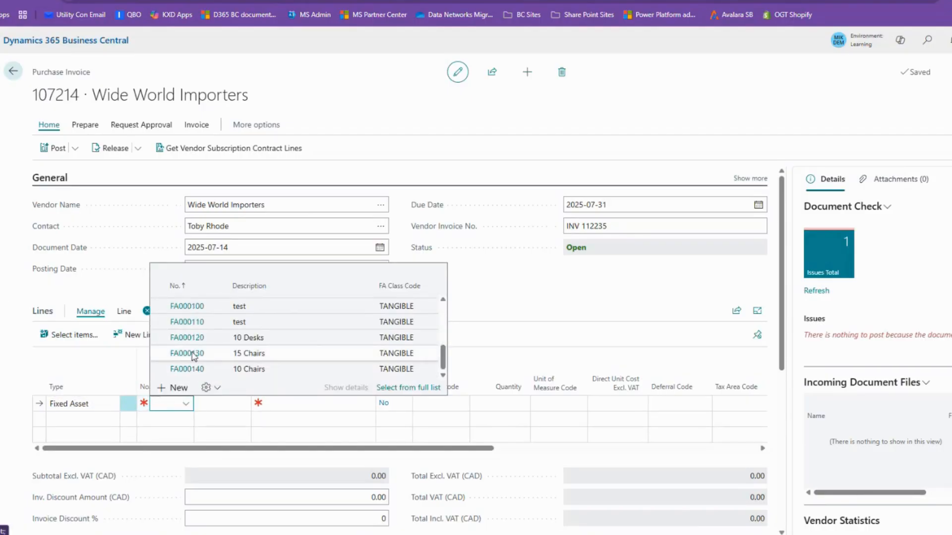
click(184, 355)
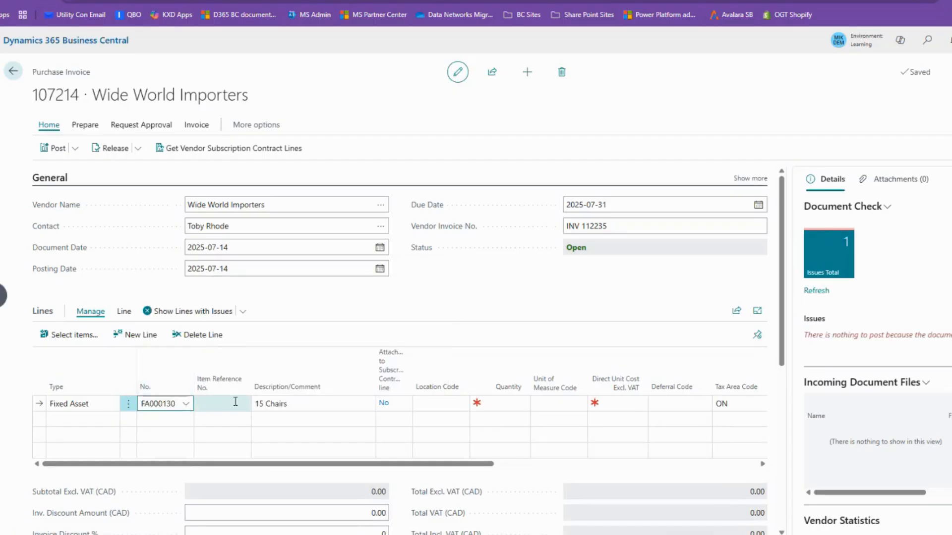
Step: Enter a quantity of 15 and a direct unit cost of 200 on the 15 Chairs line
click(454, 402)
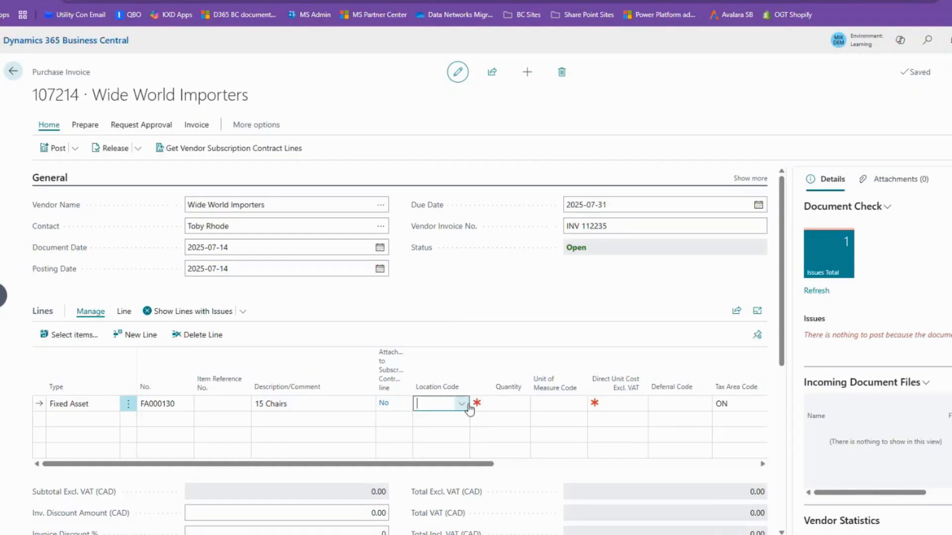
click(499, 404)
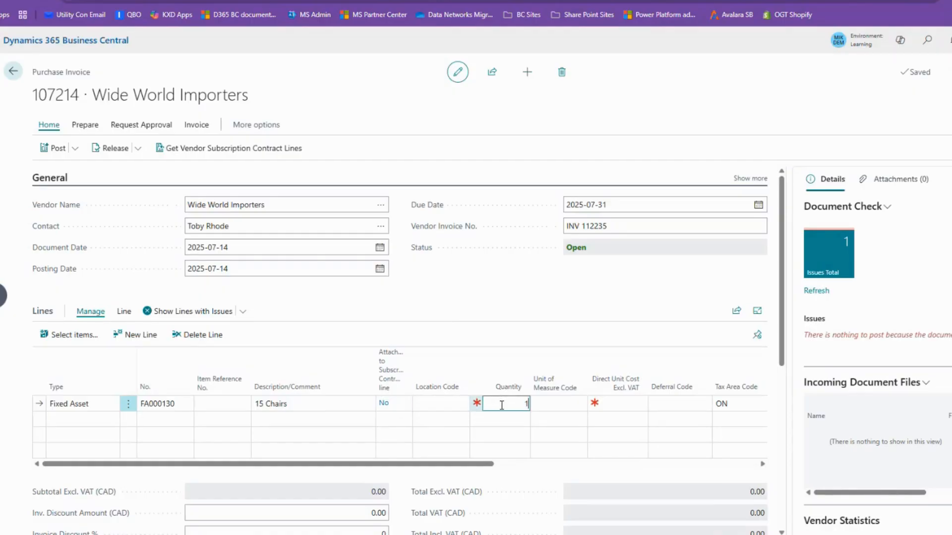
key(Tab)
key(shift+Tab)
text(5)
key(Tab)
key(Tab)
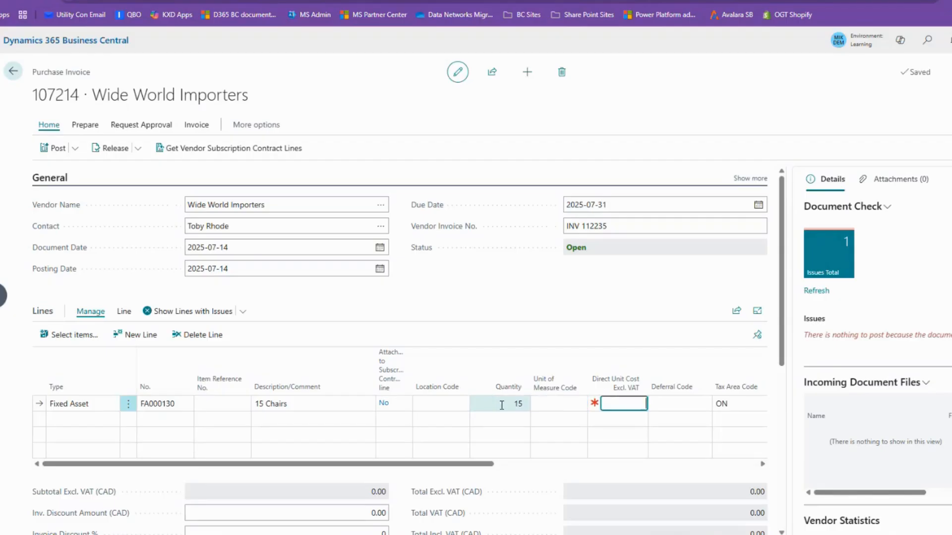
Step: Change the 15 Chairs line to a quantity of 1 with a direct unit cost of 3,000
click(501, 405)
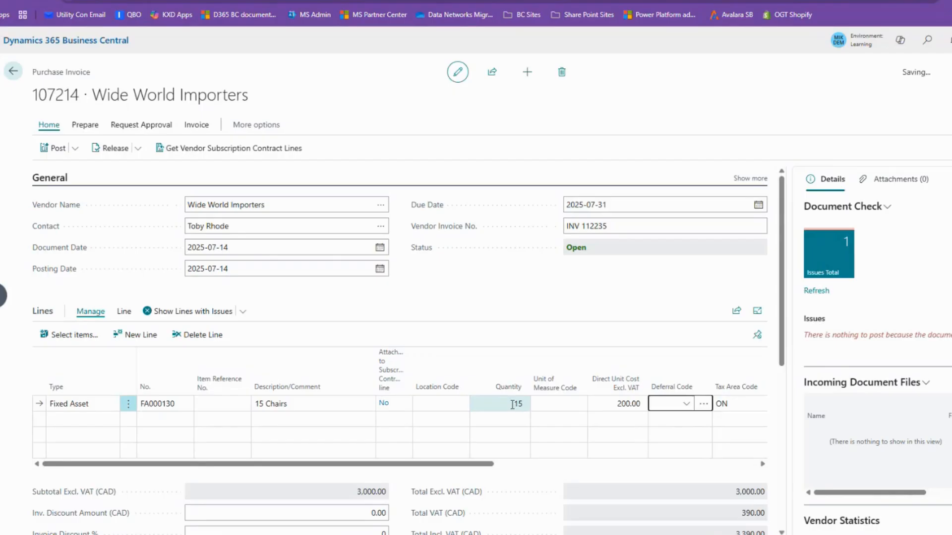
text(1)
key(Tab)
key(Tab)
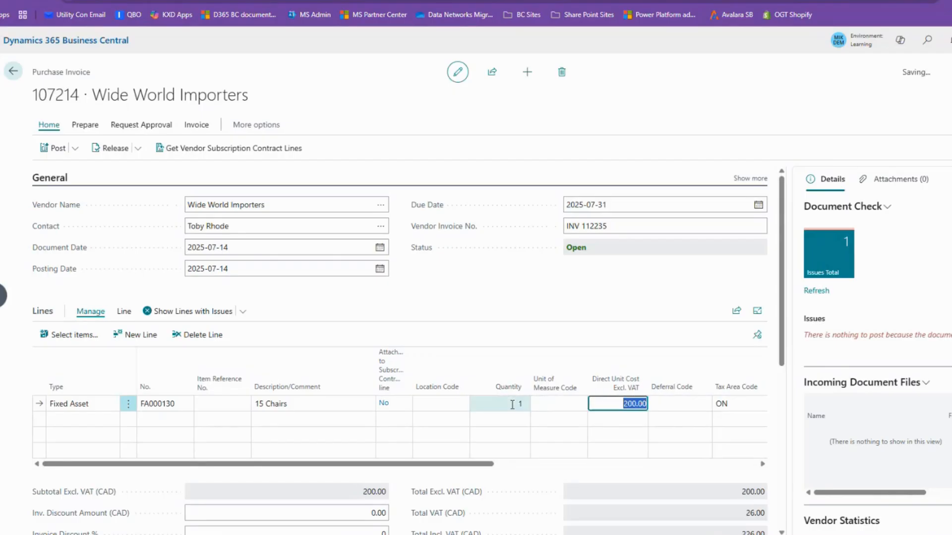
text(3)
key(Tab)
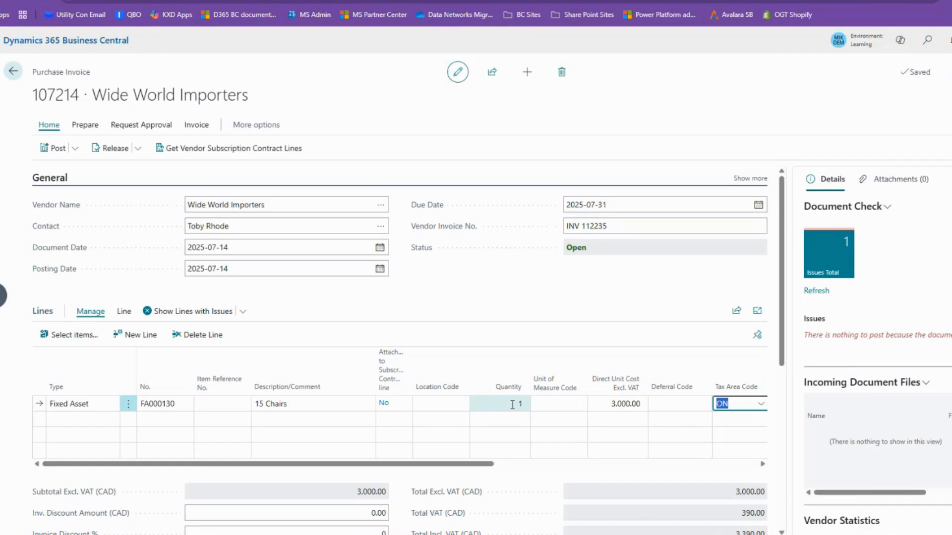
Step: Set the 15 Chairs line back to a quantity of 15 and a direct unit cost of 200
click(513, 405)
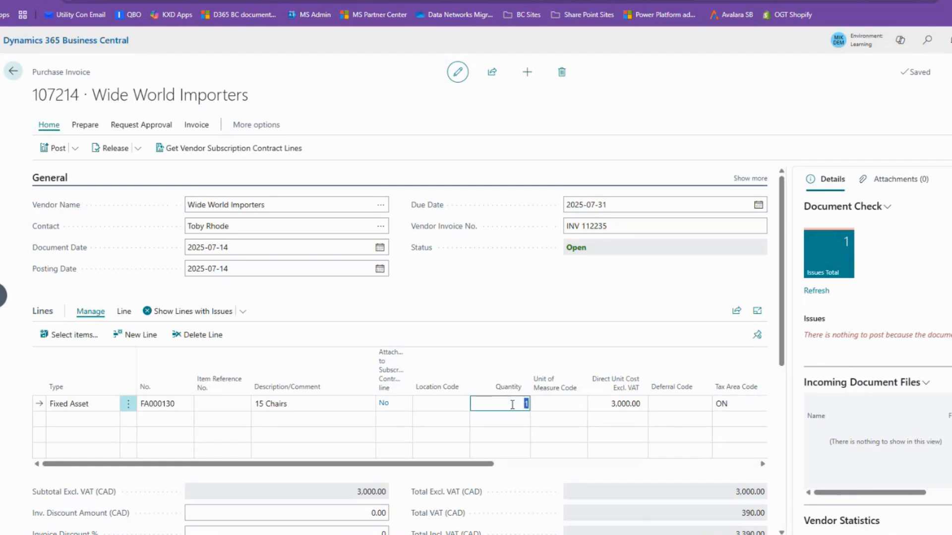
text(15)
key(Tab)
text(200)
key(Tab)
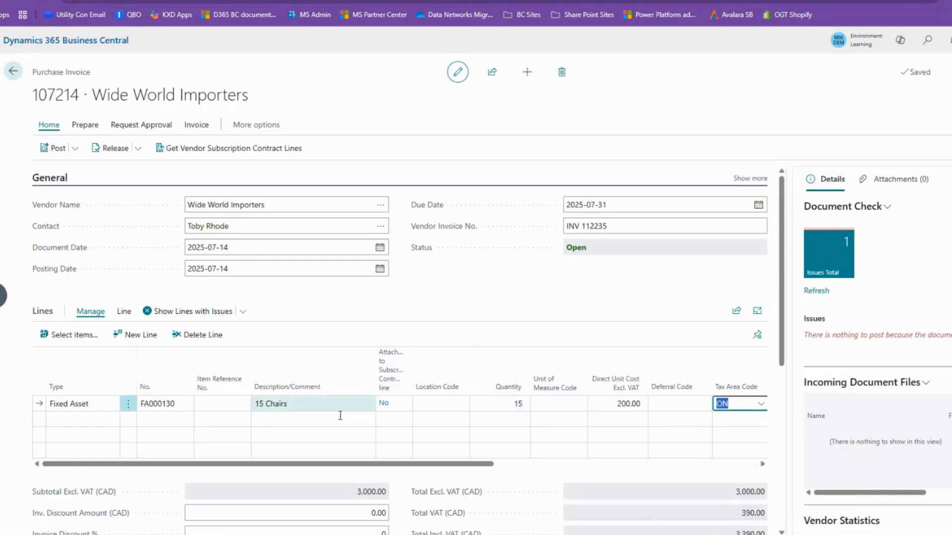
Step: Post the purchase invoice for Wide World Importers without opening the posted invoice
scroll(372, 448, down, 1)
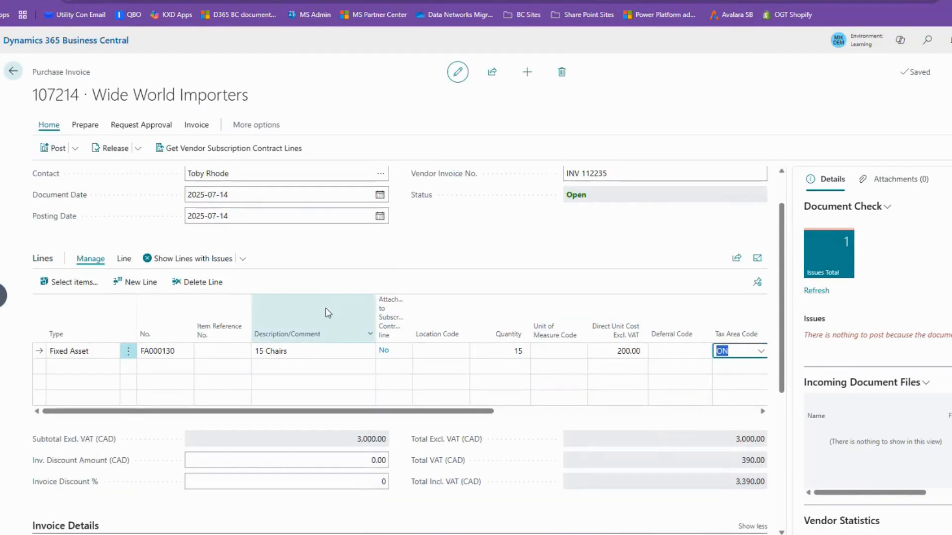
scroll(675, 314, up, 1)
drag(485, 464, 400, 458)
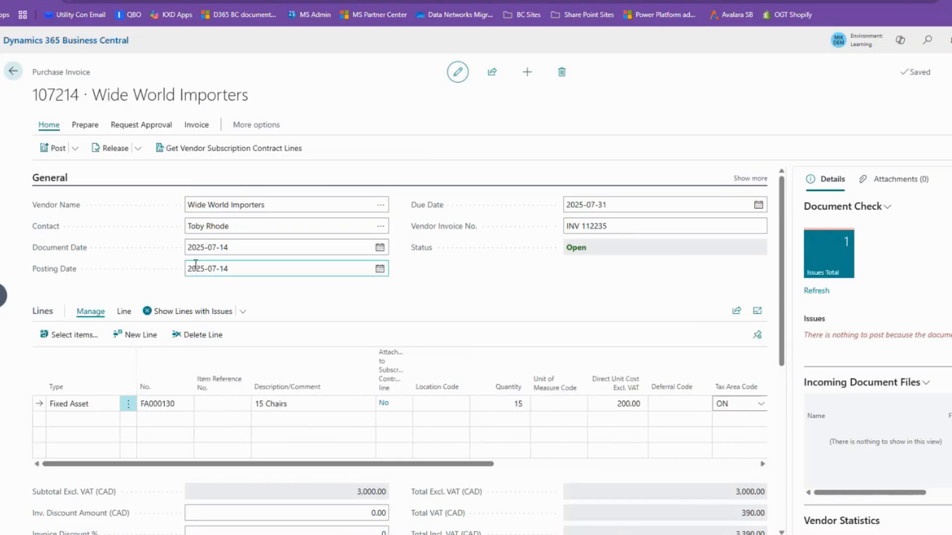
click(57, 148)
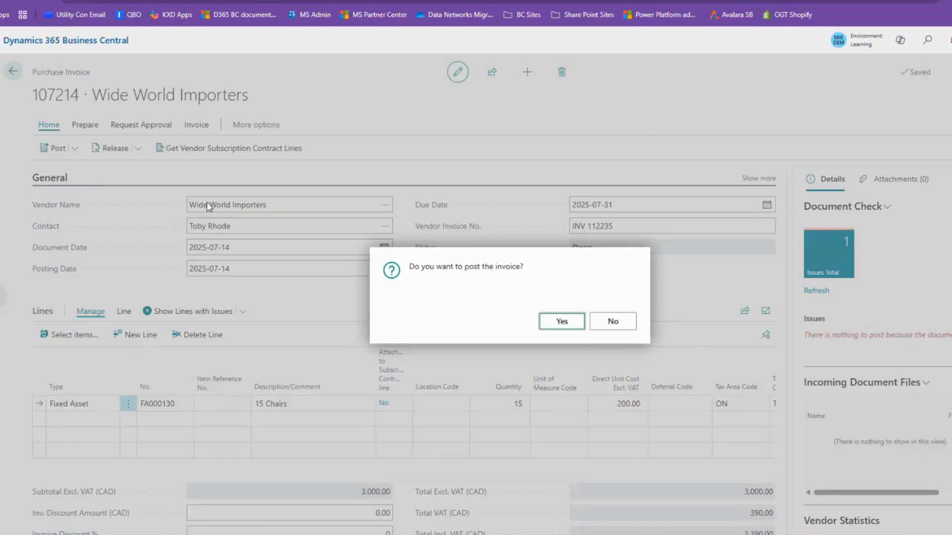
click(563, 322)
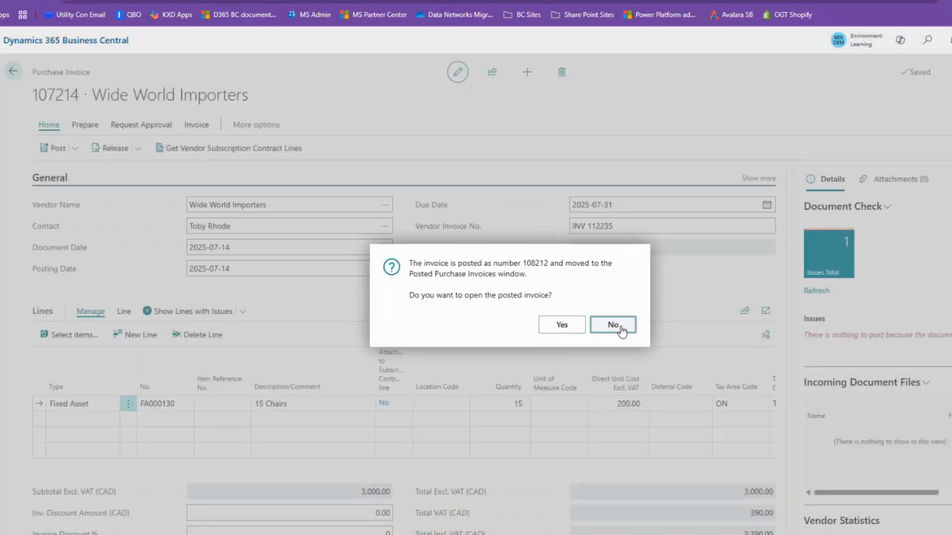
click(613, 325)
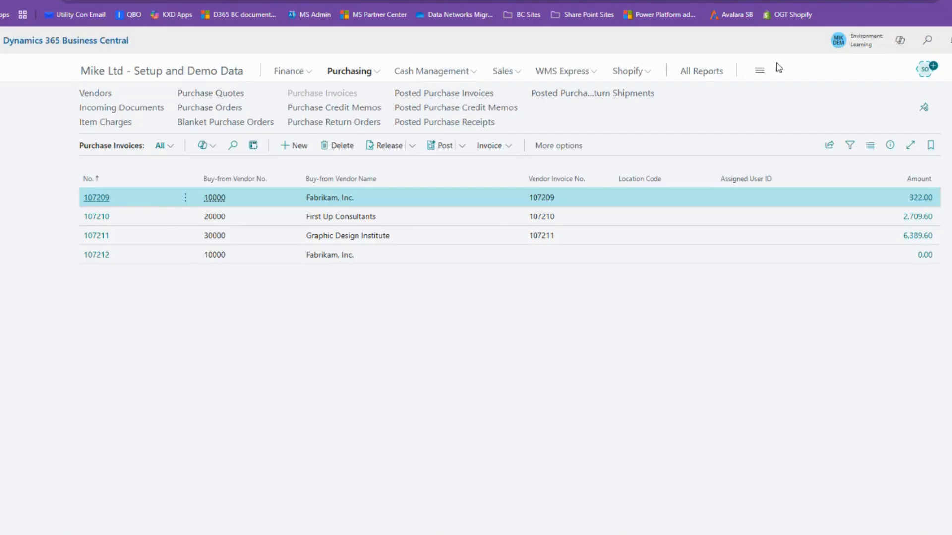
Step: Check the FA ledger entries and amounts behind the book value of FA000130, 15 Chairs, and return to the fixed asset list
click(295, 72)
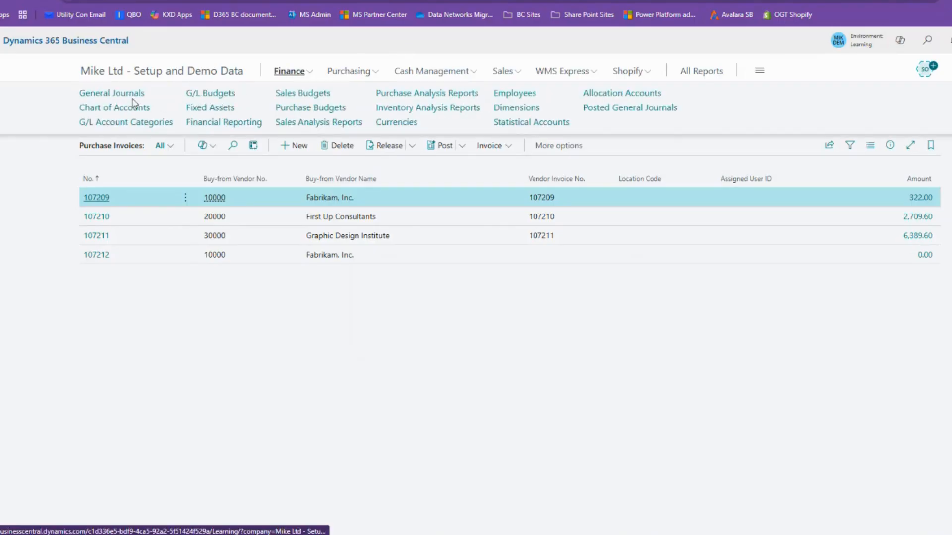
click(205, 109)
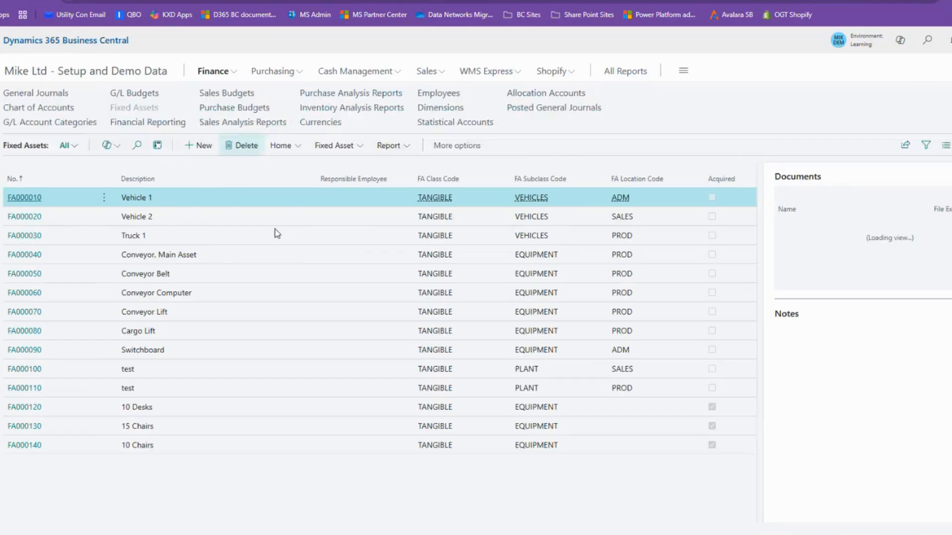
click(26, 427)
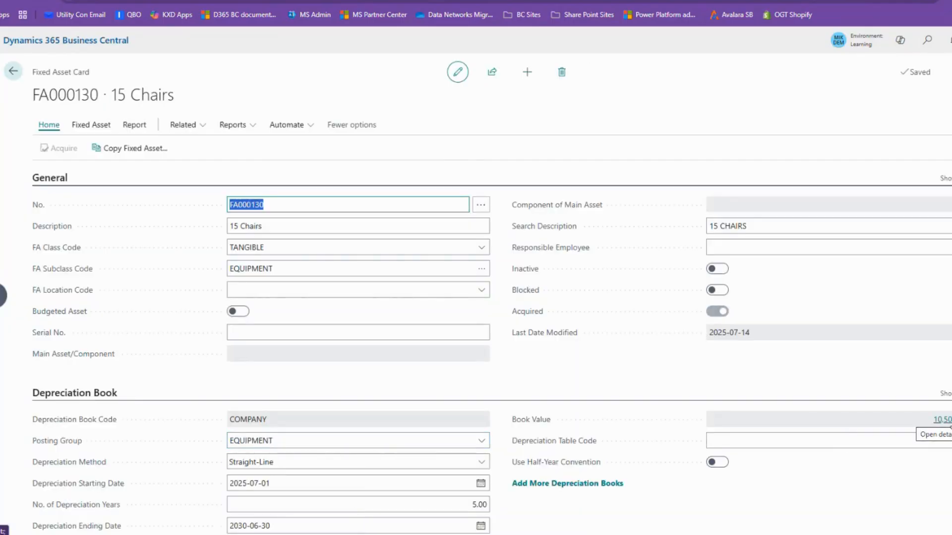
click(944, 420)
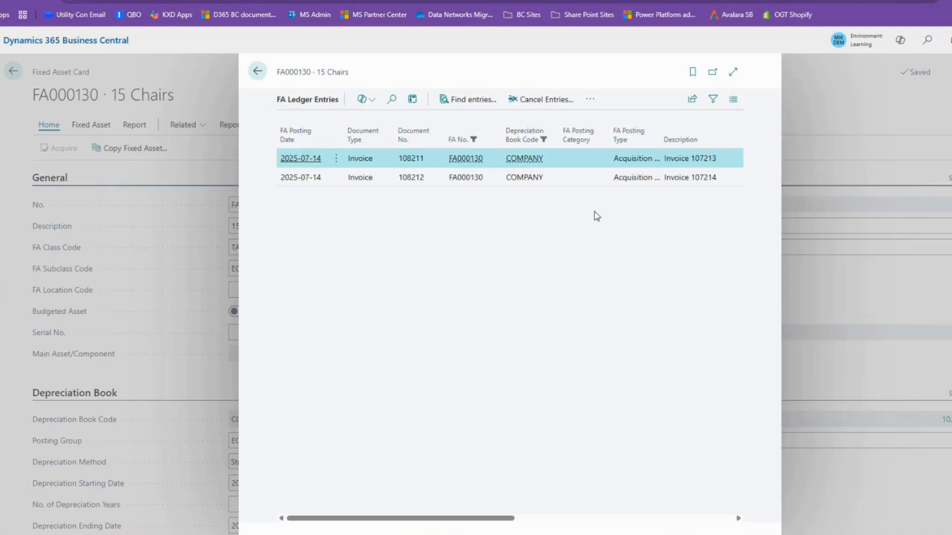
click(365, 177)
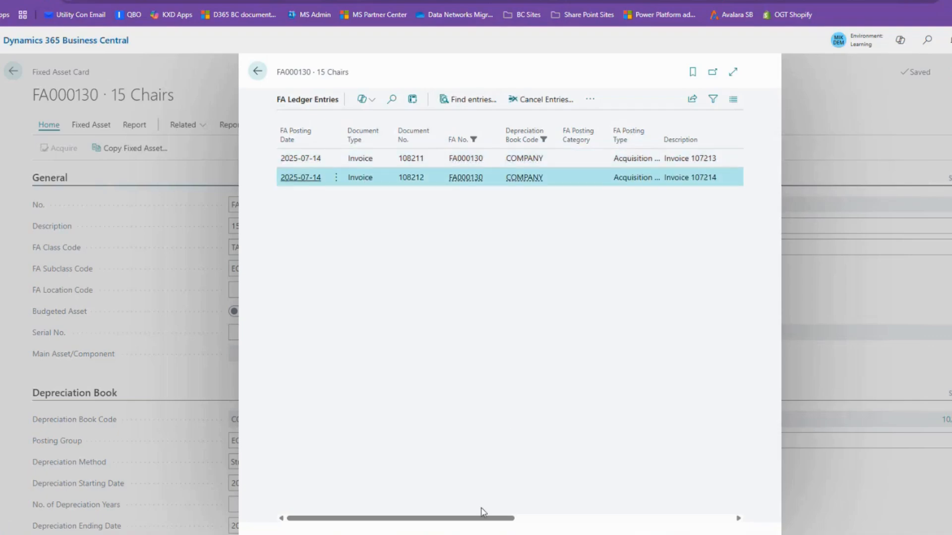
drag(478, 518, 661, 510)
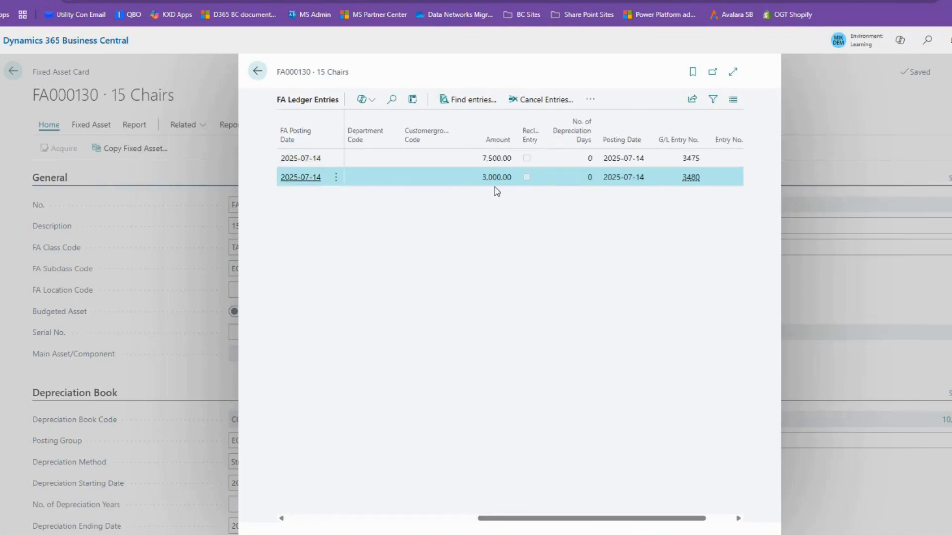
click(257, 70)
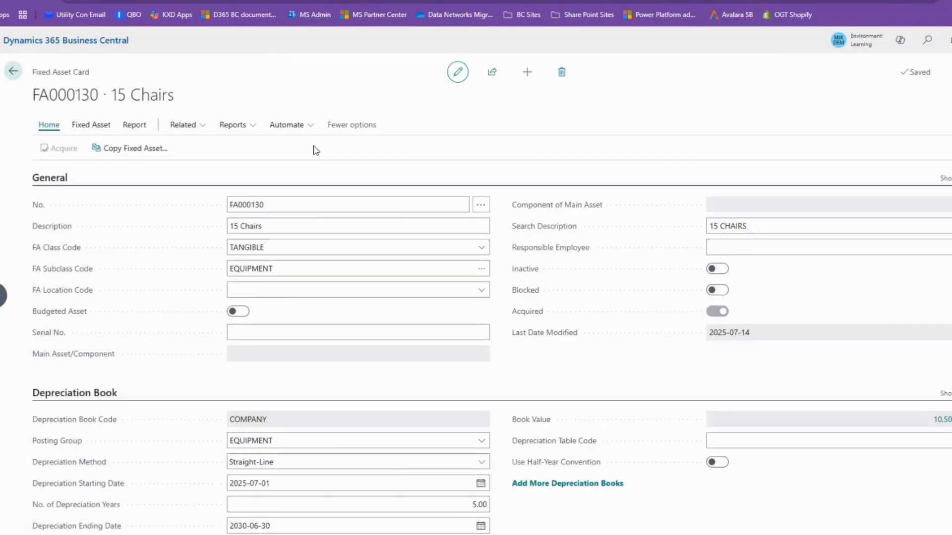
click(14, 73)
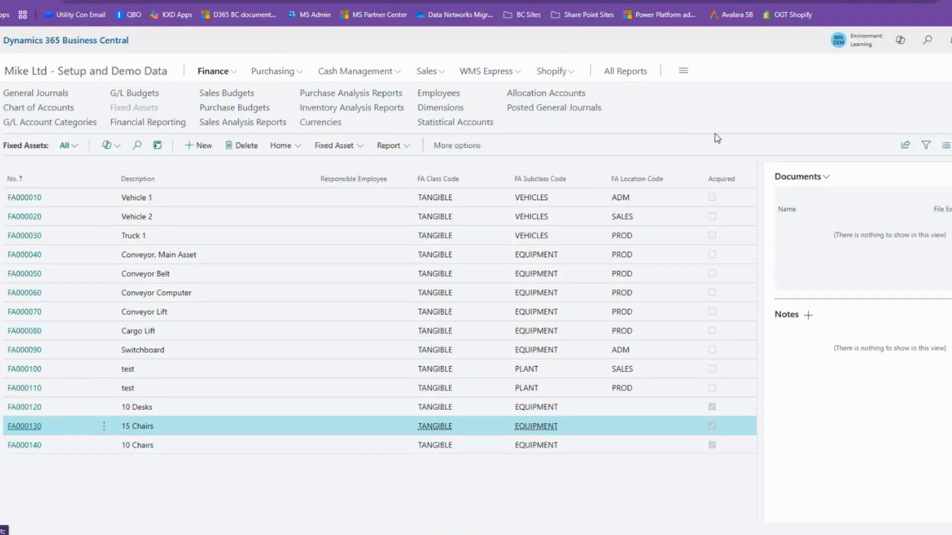
Step: Search for "calcu dep" and open the Calculate Depreciation task
key(alt+q)
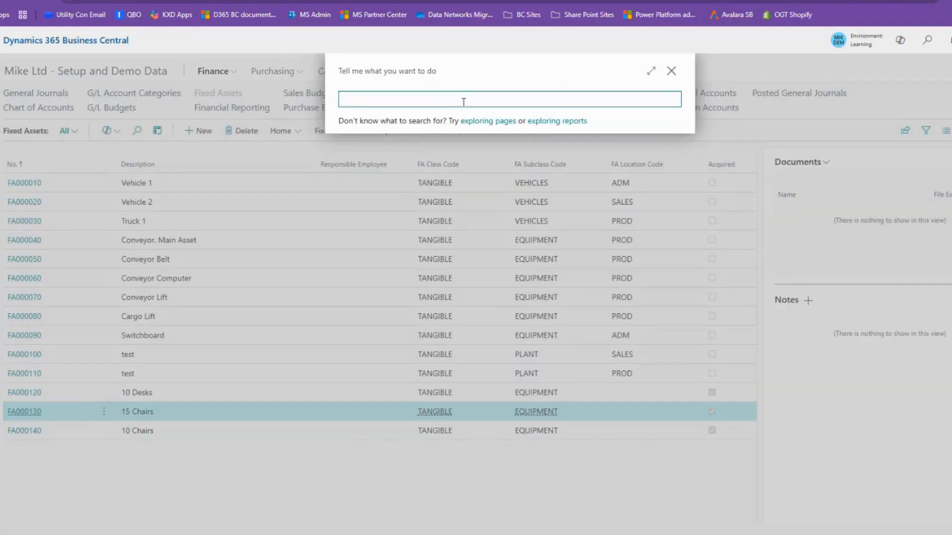
text(calcu)
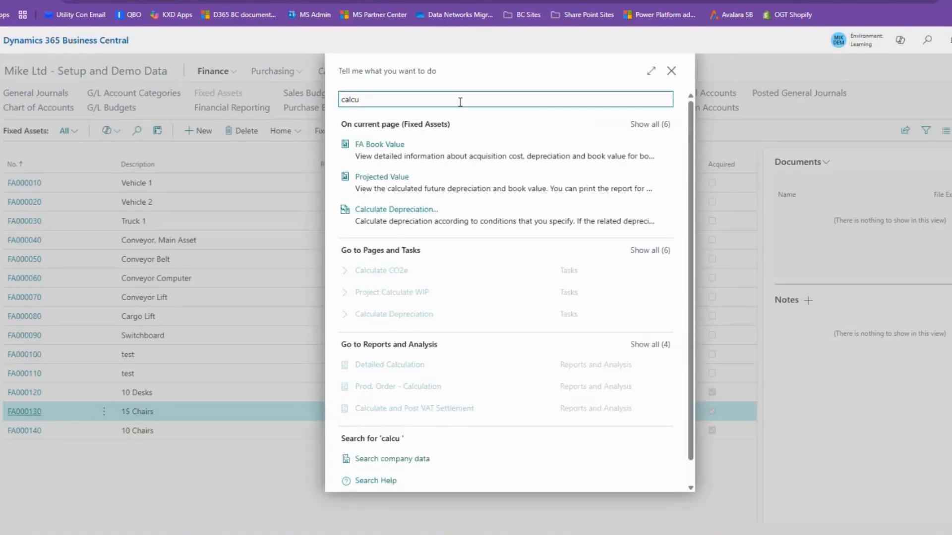
text( dep)
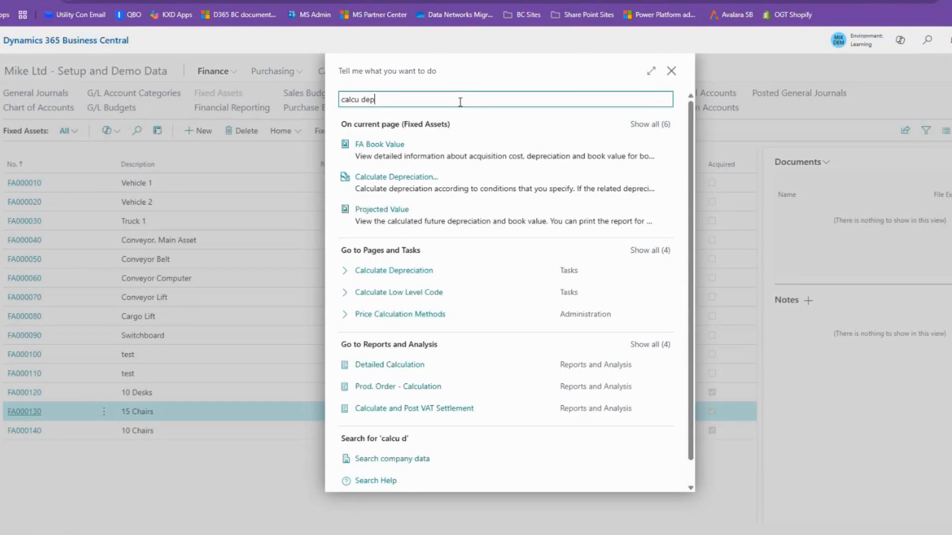
click(387, 273)
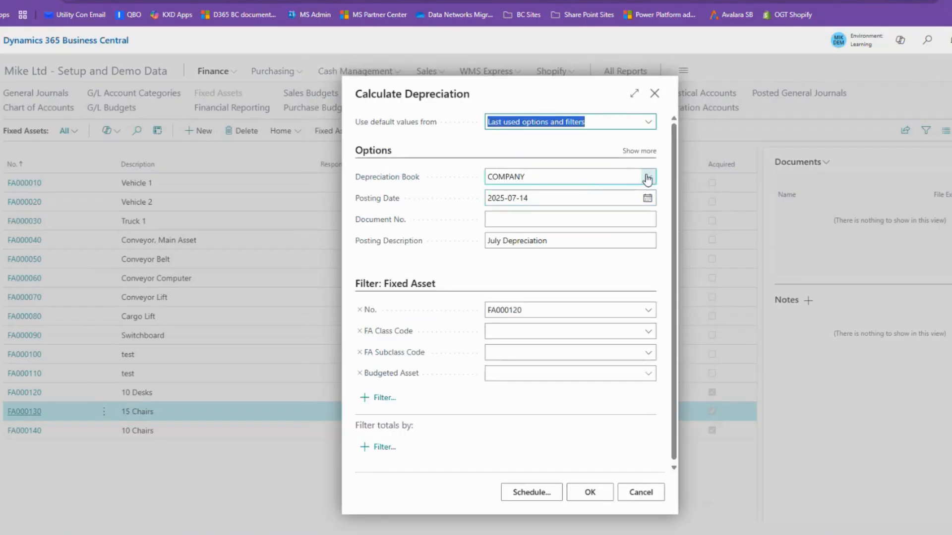
Step: Set the depreciation posting date to 2025-07-31, keeping the COMPANY depreciation book and the posting description July Depreciation
click(648, 177)
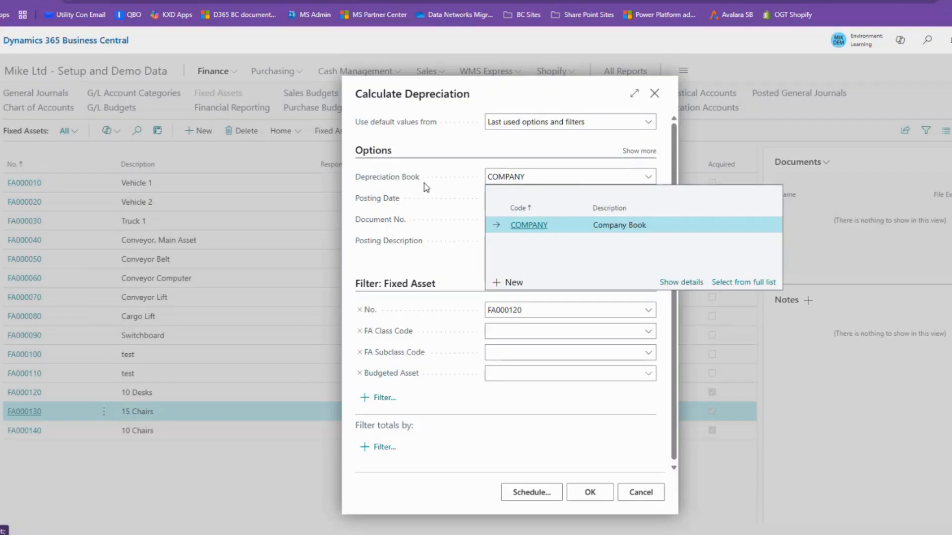
click(429, 201)
click(647, 198)
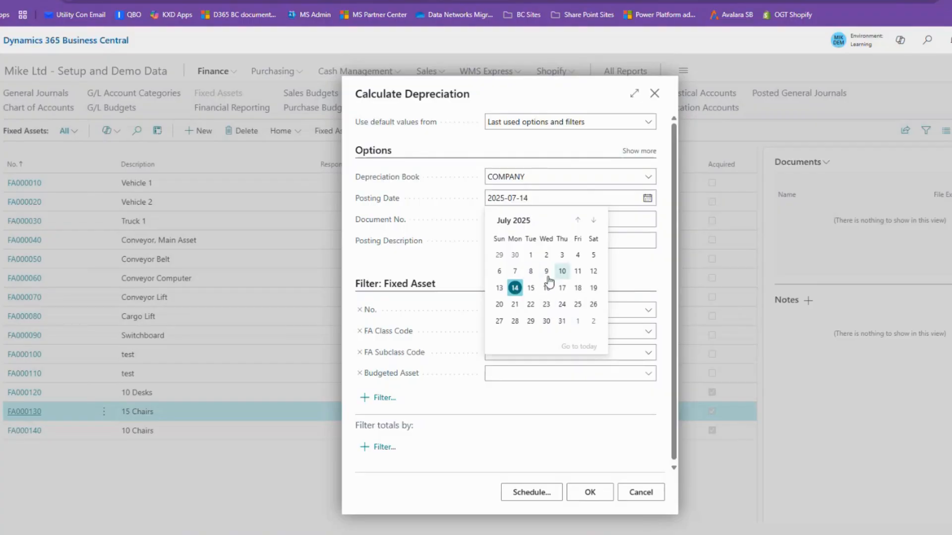
click(563, 322)
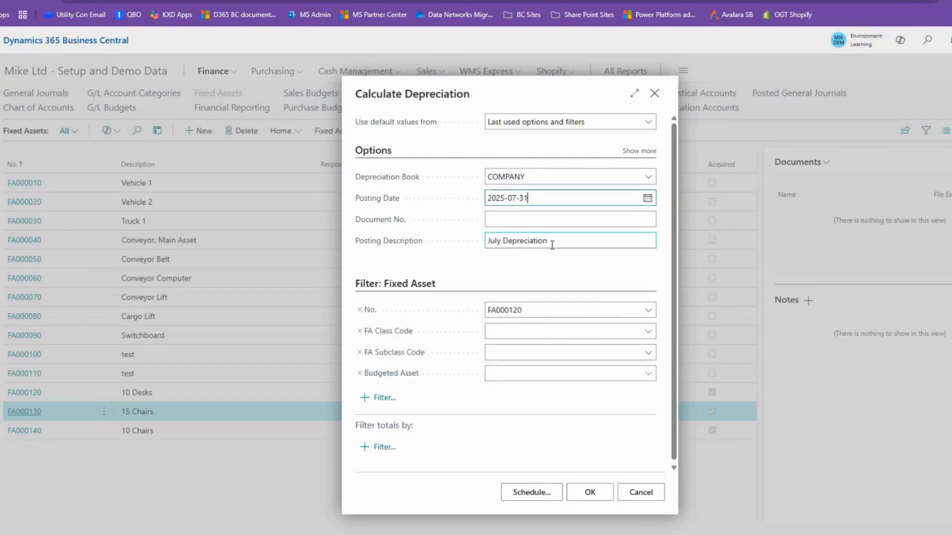
key(Tab)
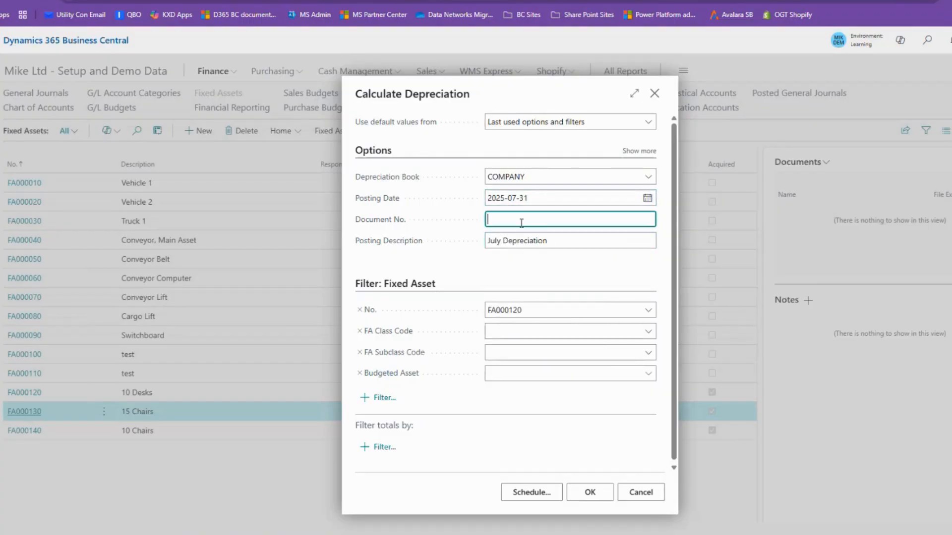
key(Tab)
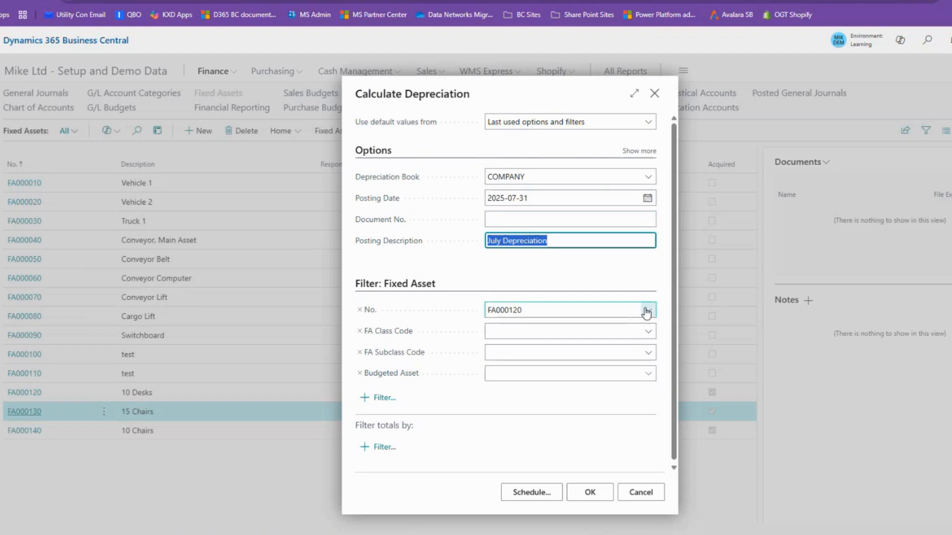
click(564, 310)
key(BackSpace)
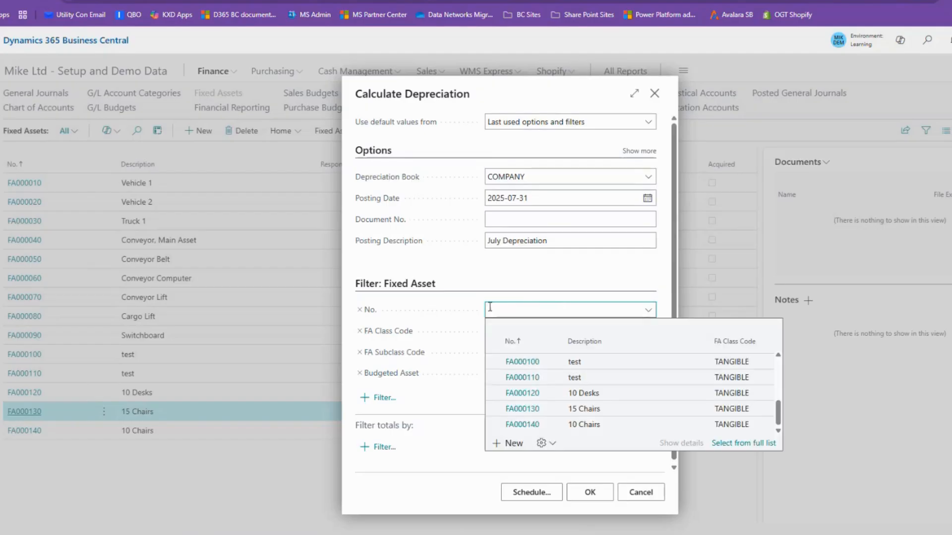
click(473, 277)
click(648, 310)
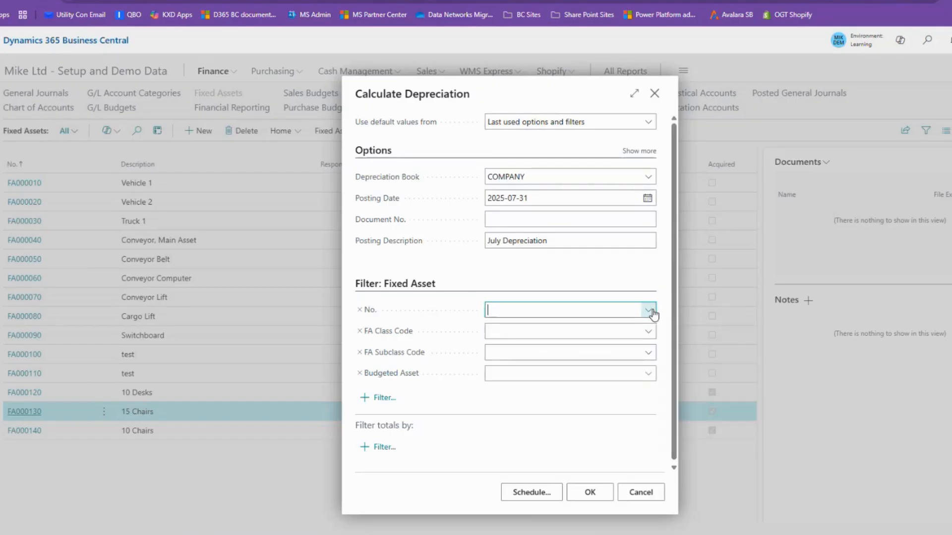
scroll(541, 386, down, 3)
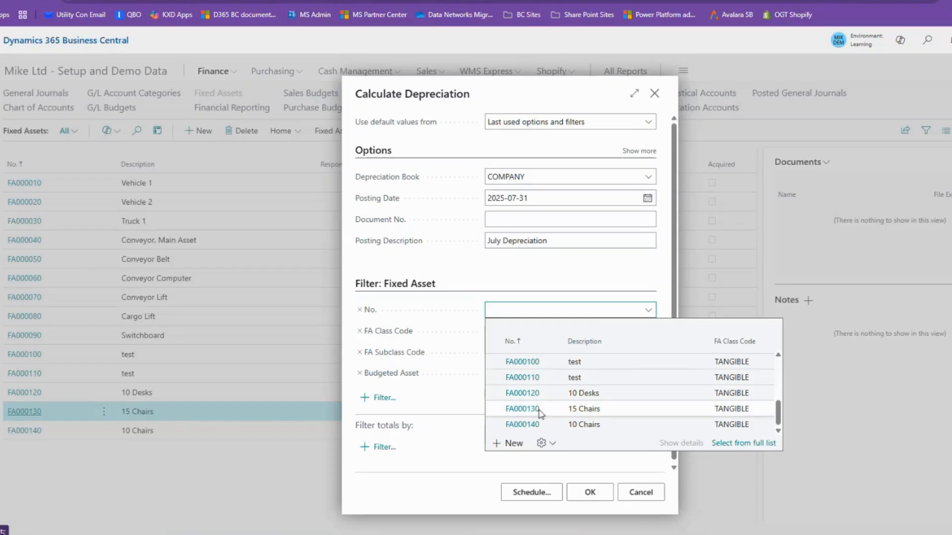
click(528, 424)
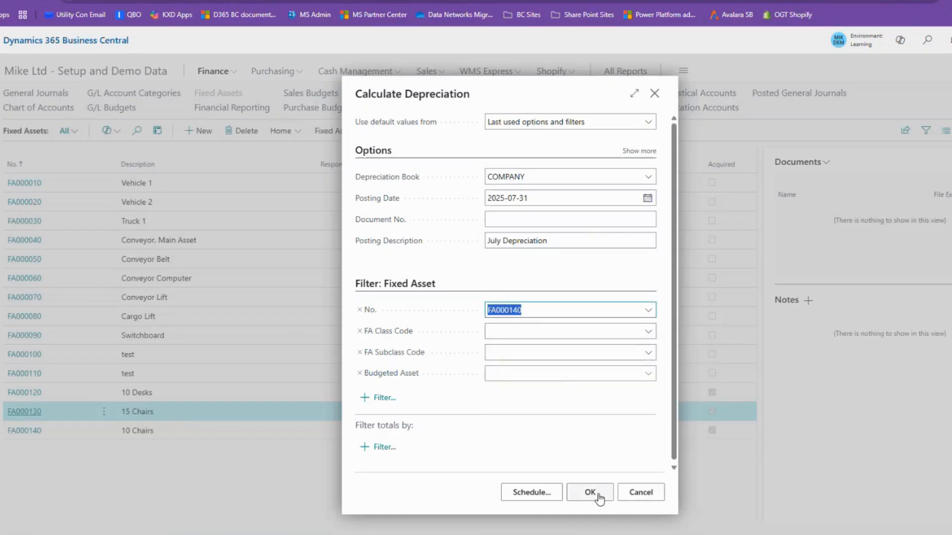
Step: Run the depreciation calculation for fixed asset FA000130, 15 Chairs, only and open the Fixed Asset G/L Journal
click(648, 311)
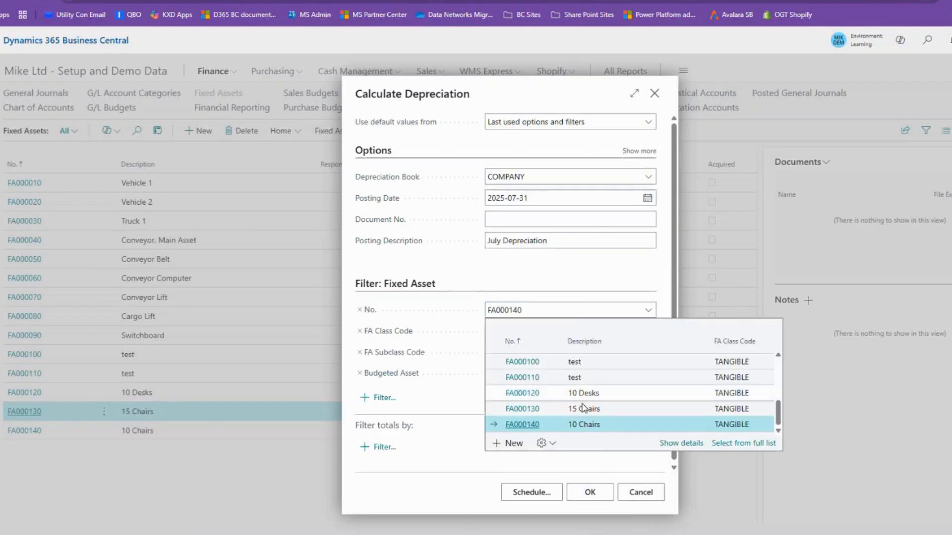
click(494, 410)
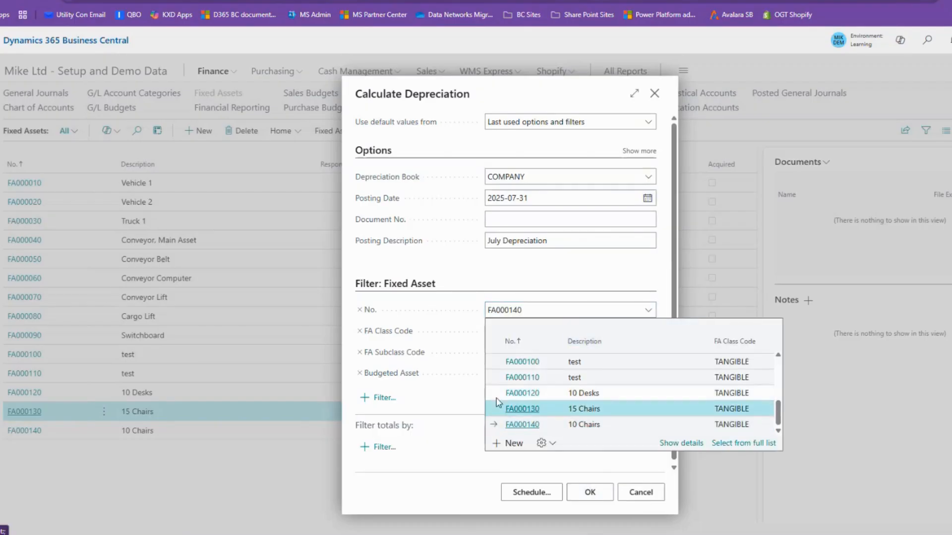
click(532, 409)
click(542, 312)
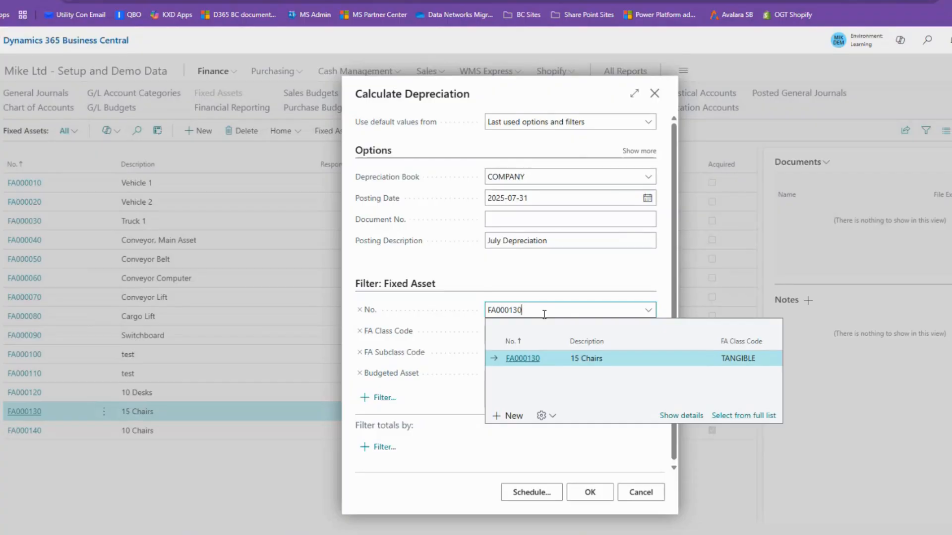
click(525, 360)
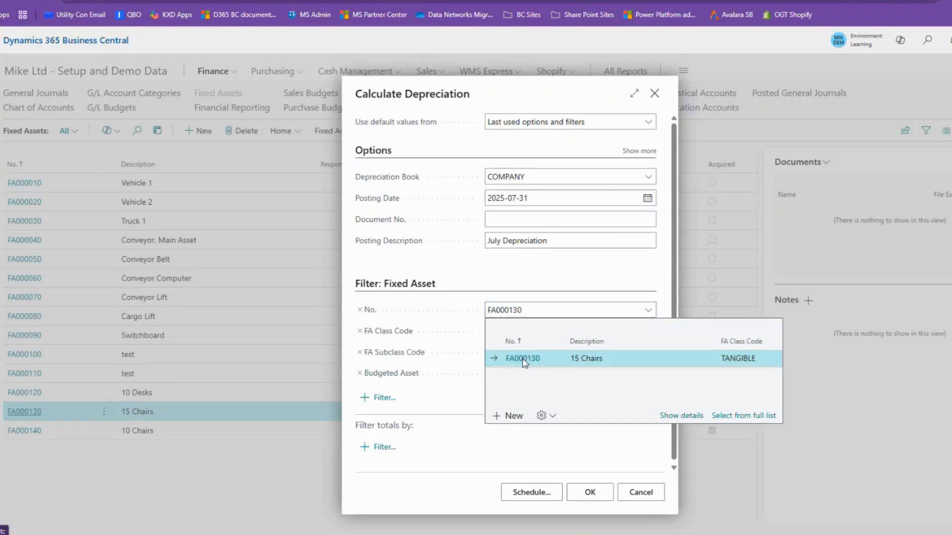
click(597, 492)
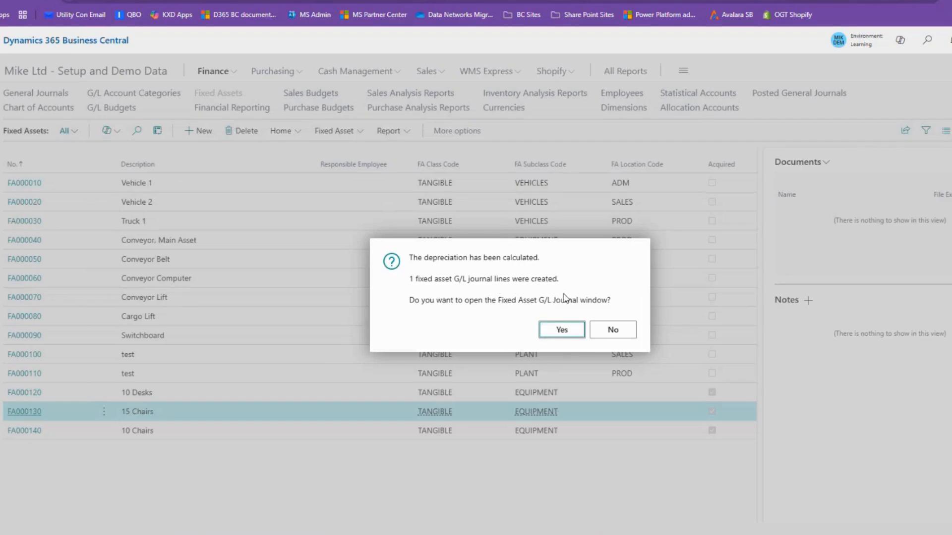
click(561, 331)
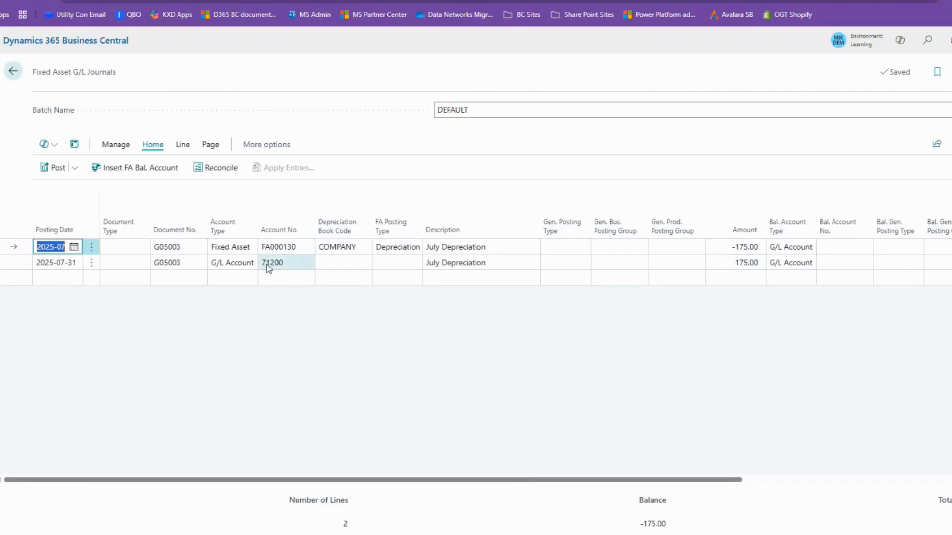
Step: Post the July Depreciation journal lines for FA000130, accepting the posting date after the working date
click(52, 169)
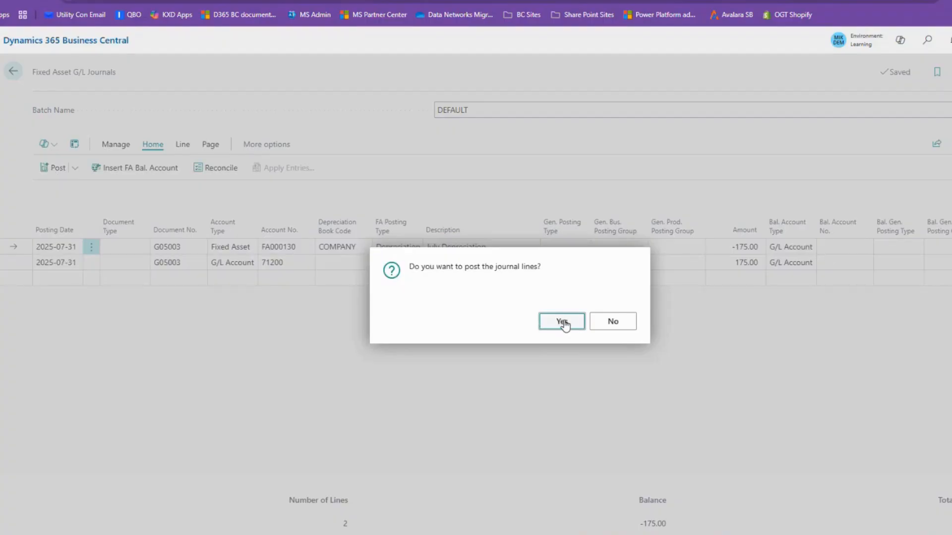
click(562, 322)
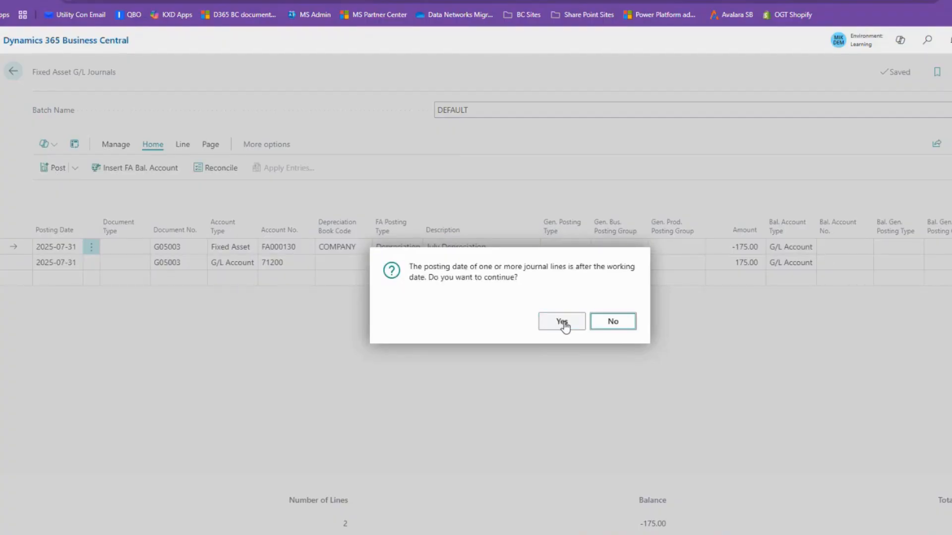
click(563, 323)
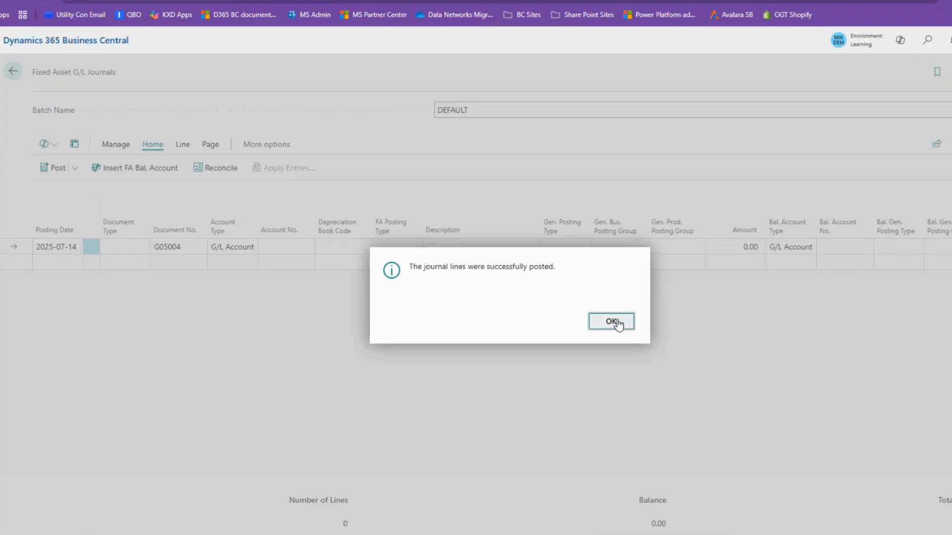
click(615, 323)
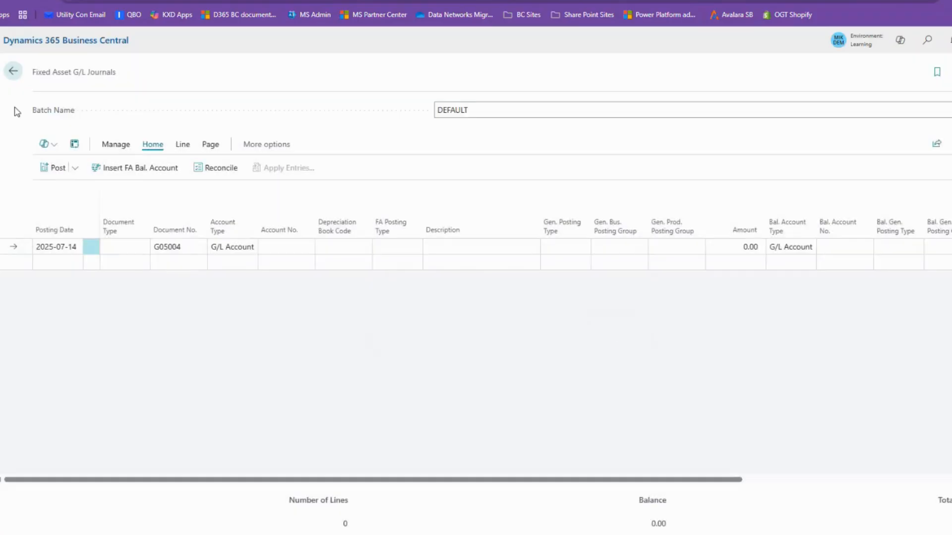